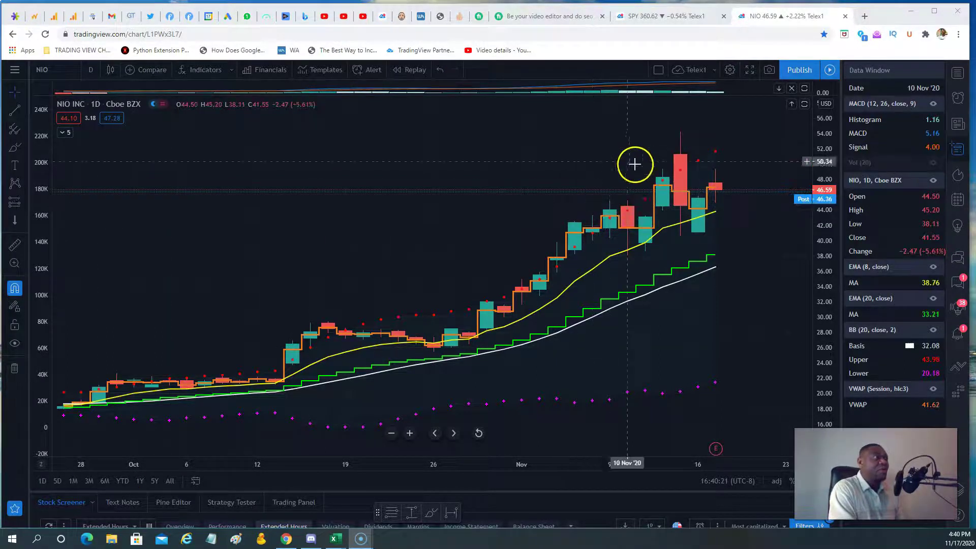
- On the SPY daily chart, move forward and read an early-November candle's values in the Data Window
{"action": "left_click", "coordinate": [642, 16]}
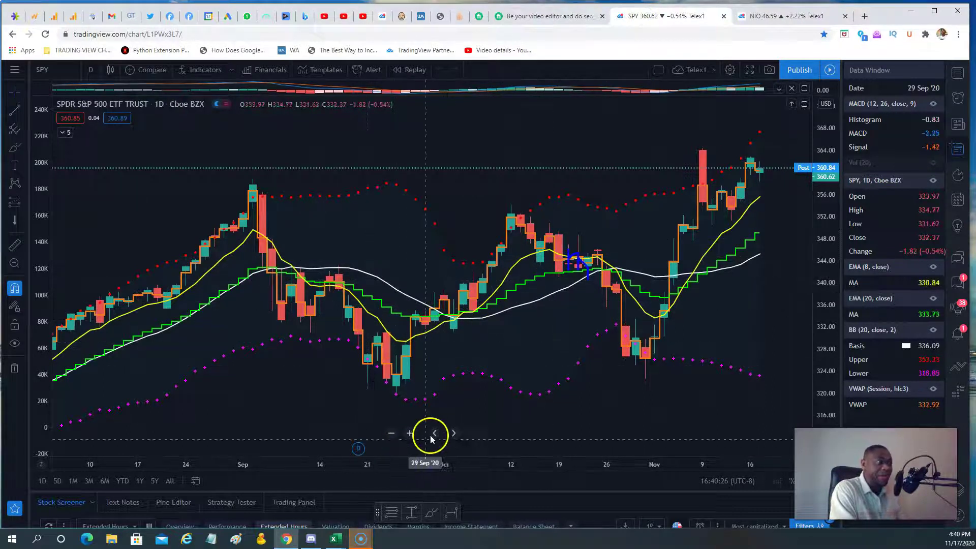
{"action": "left_click", "coordinate": [454, 433]}
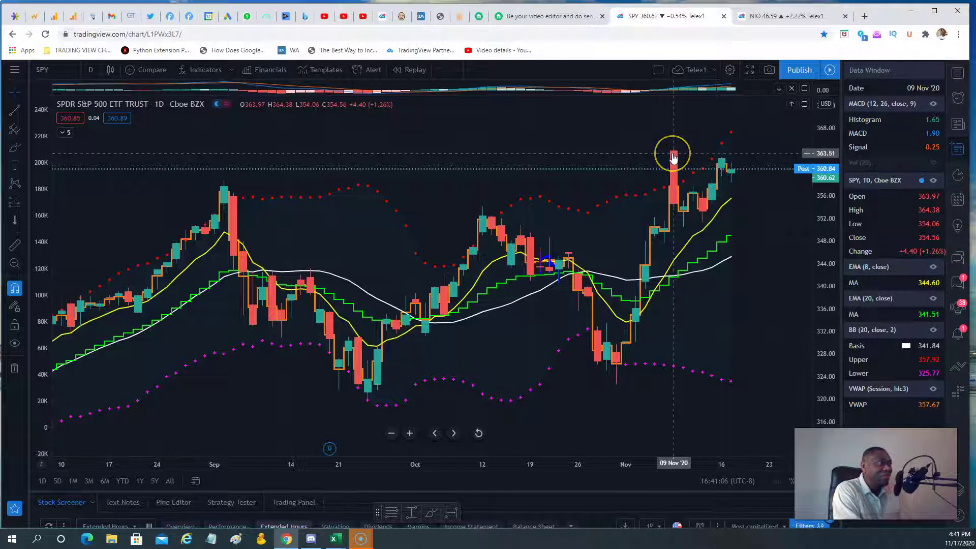
{"action": "left_click", "coordinate": [664, 155]}
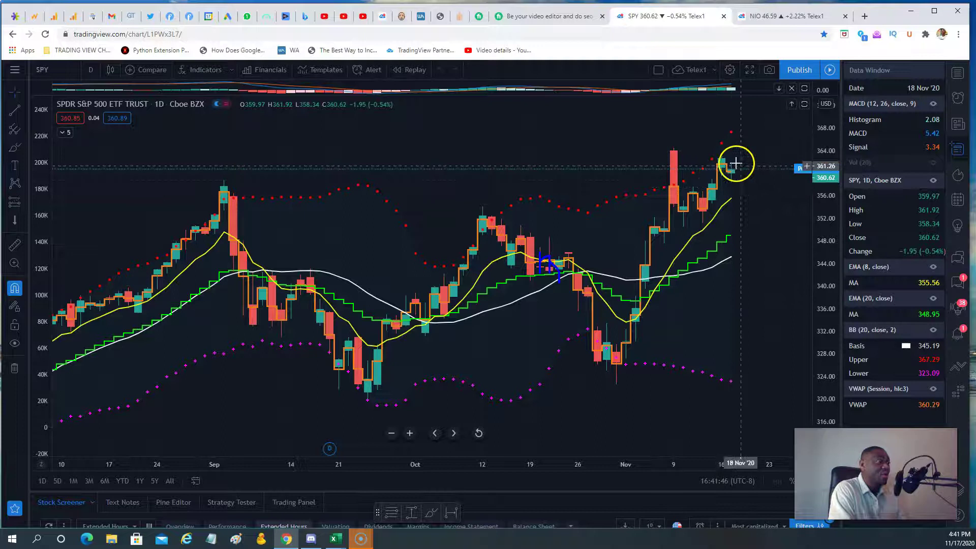
- Set SPY to 30-minute bars and move to the latest sessions, 11–17 November
{"action": "left_click", "coordinate": [89, 70]}
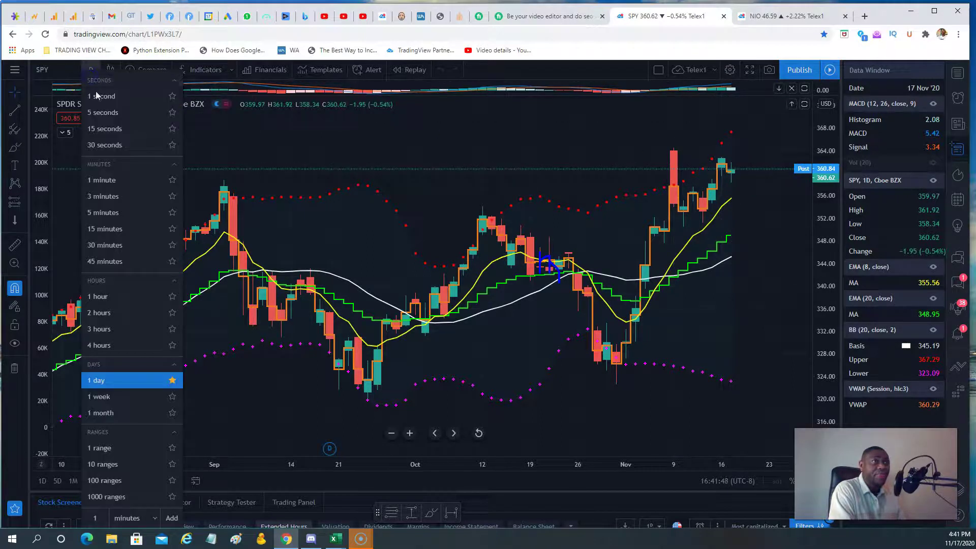
{"action": "left_click", "coordinate": [108, 245]}
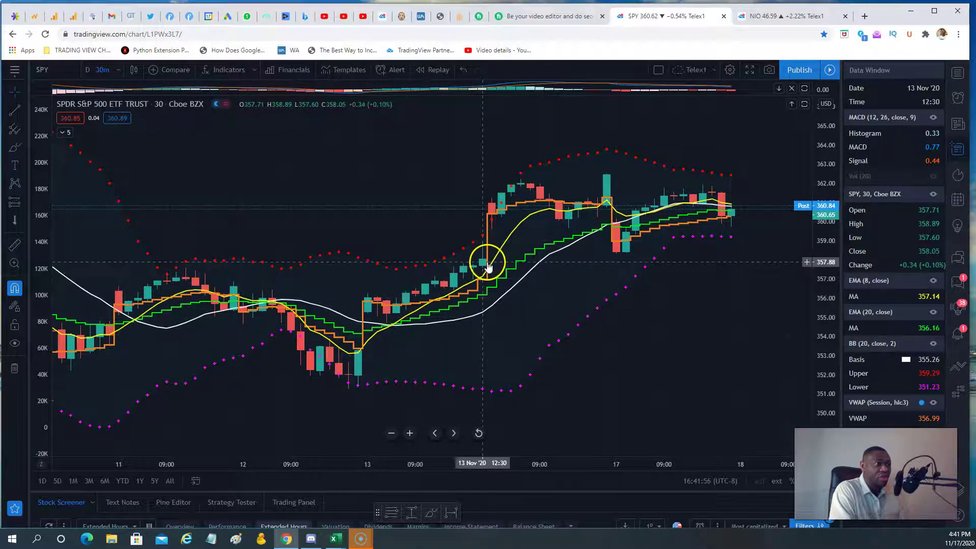
{"action": "left_click", "coordinate": [453, 433]}
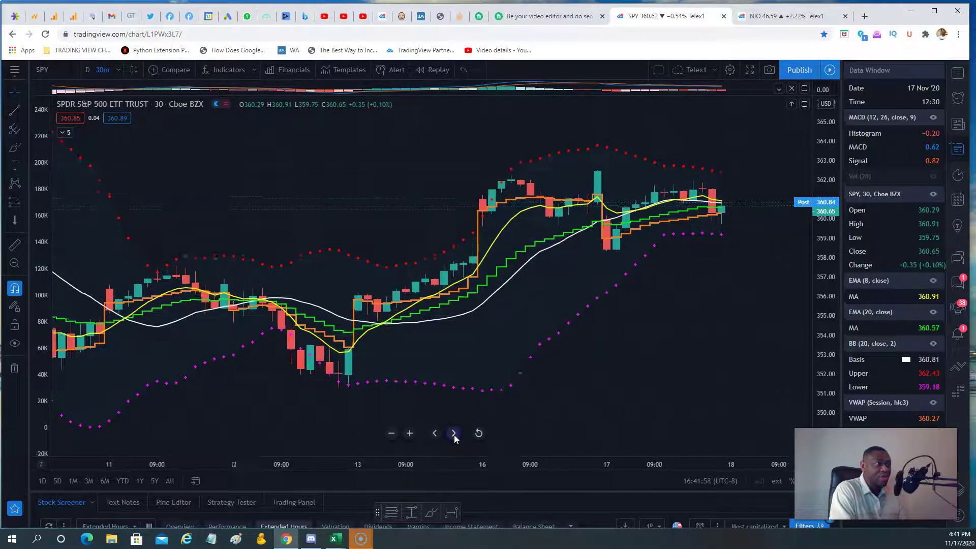
{"action": "left_click", "coordinate": [453, 434]}
{"action": "left_click", "coordinate": [454, 434]}
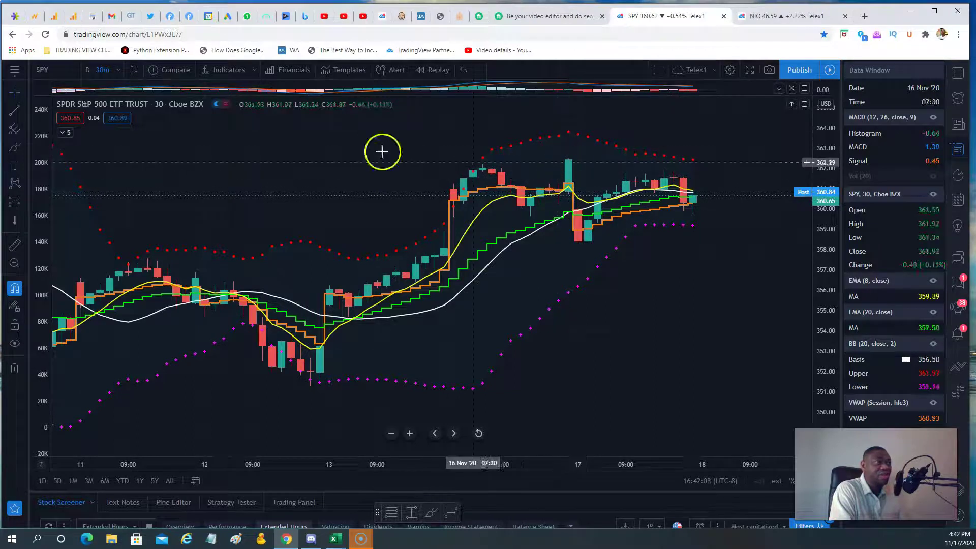
- Switch SPY to 1-minute bars and zoom out to show the session from 07:00
{"action": "left_click", "coordinate": [118, 70]}
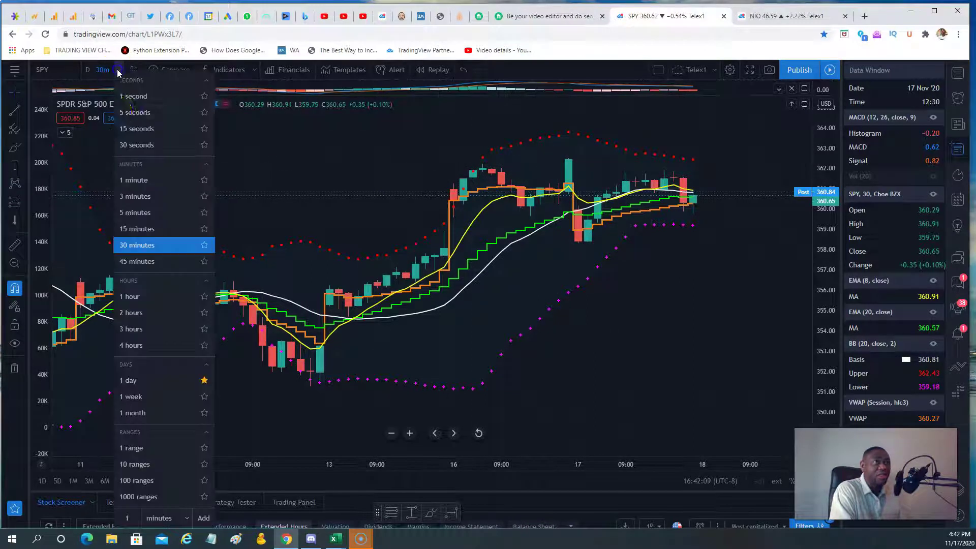
{"action": "left_click", "coordinate": [132, 179]}
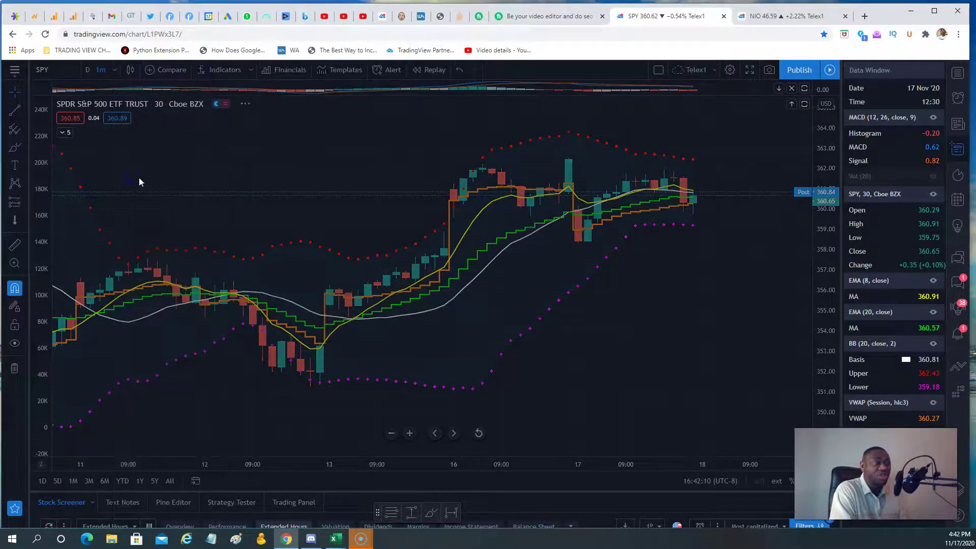
{"action": "left_click", "coordinate": [393, 434]}
{"action": "left_click", "coordinate": [396, 436]}
{"action": "left_click", "coordinate": [396, 436]}
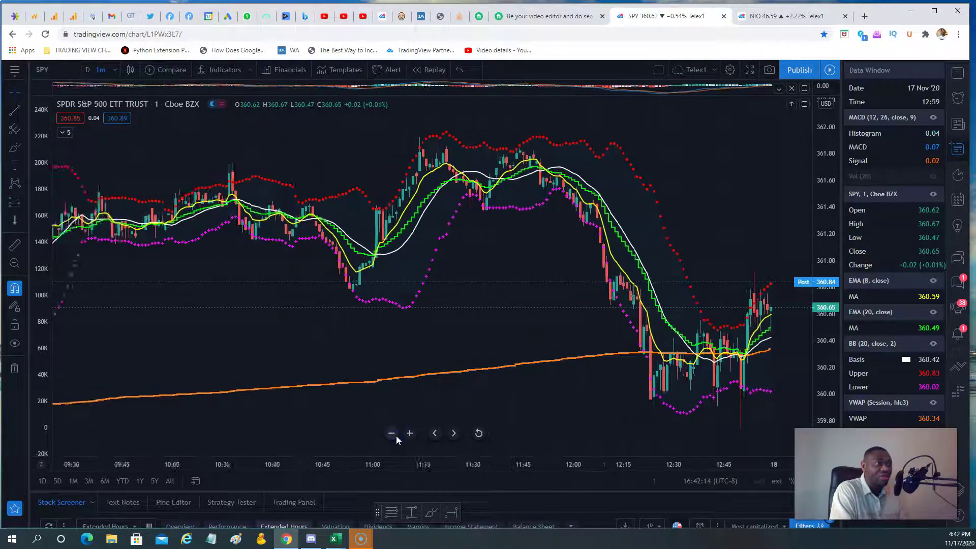
{"action": "left_click", "coordinate": [396, 436]}
{"action": "left_click", "coordinate": [396, 436]}
{"action": "left_click", "coordinate": [393, 433]}
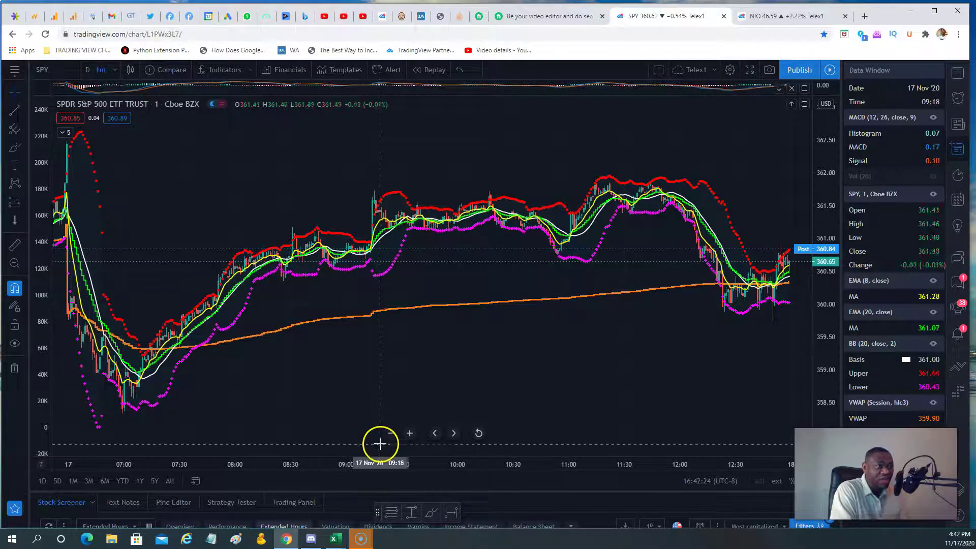
- Move the 1-minute chart back to the 17 November session open, then slightly forward
{"action": "left_click", "coordinate": [434, 433]}
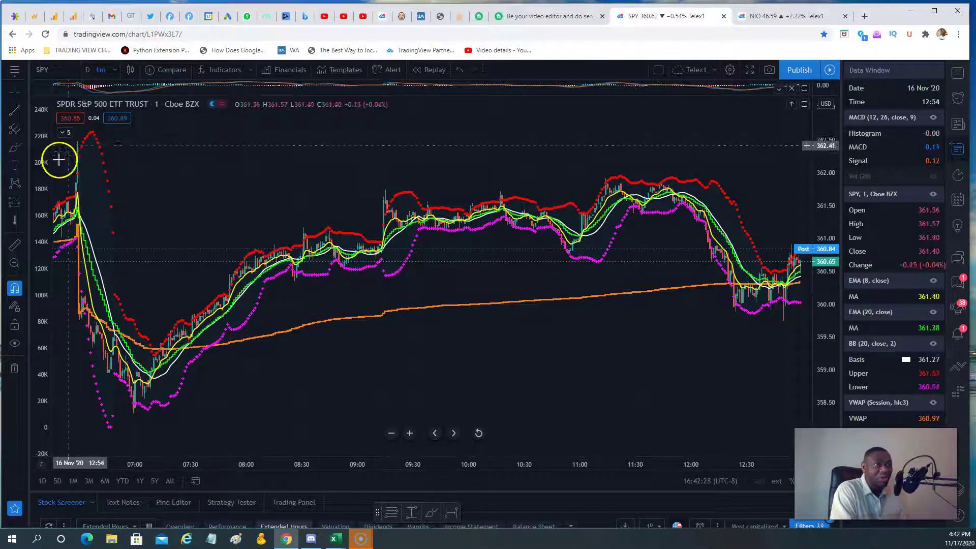
{"action": "left_click", "coordinate": [436, 434]}
{"action": "left_click", "coordinate": [438, 433]}
{"action": "left_click", "coordinate": [438, 434]}
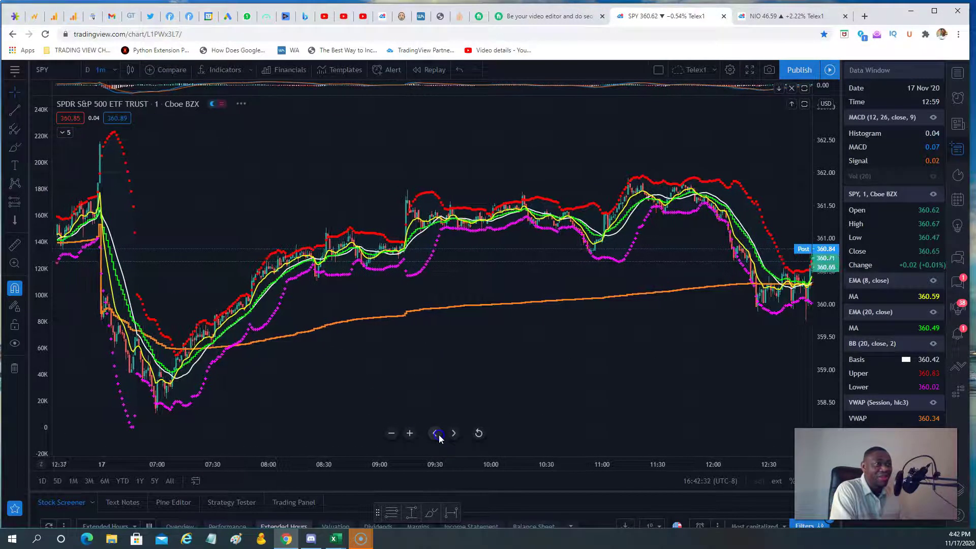
{"action": "left_click", "coordinate": [438, 433]}
{"action": "left_click", "coordinate": [437, 433]}
{"action": "left_click", "coordinate": [438, 433]}
{"action": "left_click", "coordinate": [437, 433]}
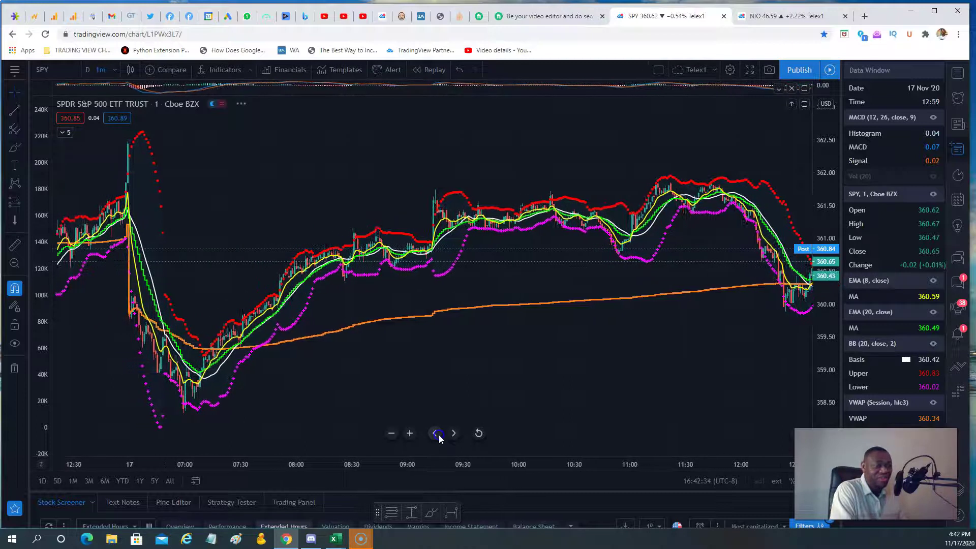
{"action": "left_click", "coordinate": [437, 433]}
{"action": "left_click", "coordinate": [438, 433]}
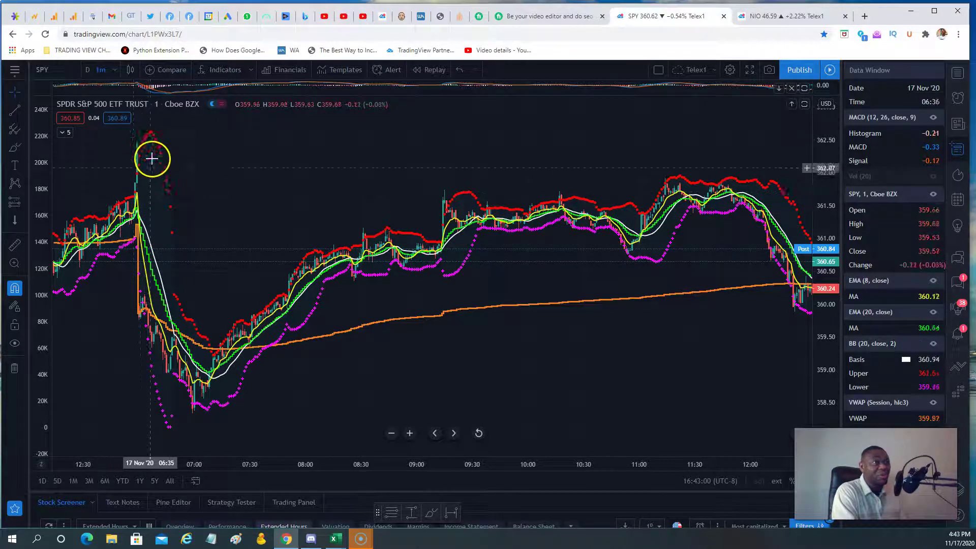
{"action": "left_click", "coordinate": [454, 433]}
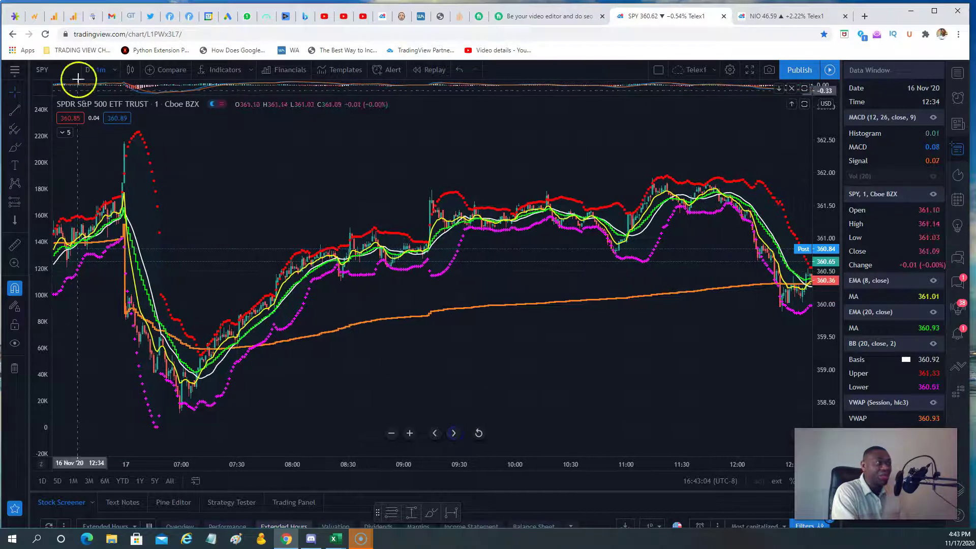
- Set SPY to 15-minute bars at the latest data, zoomed to the 16–17 November sessions
{"action": "left_click", "coordinate": [101, 70]}
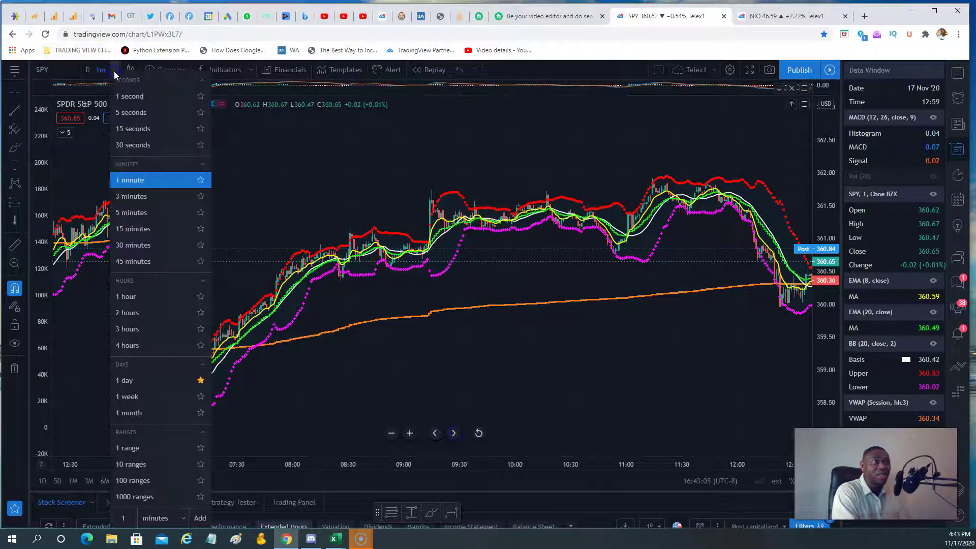
{"action": "left_click", "coordinate": [132, 231]}
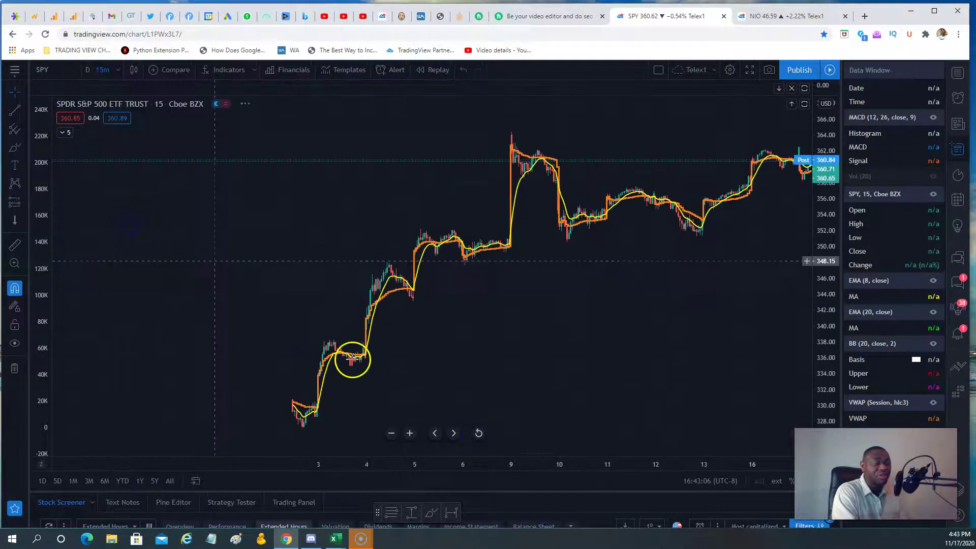
{"action": "left_click", "coordinate": [459, 436]}
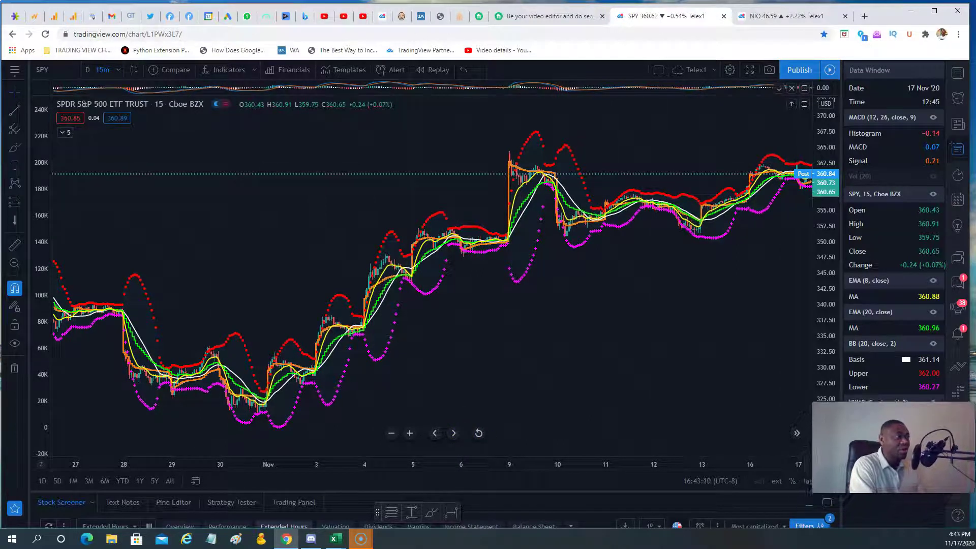
{"action": "left_click", "coordinate": [797, 434]}
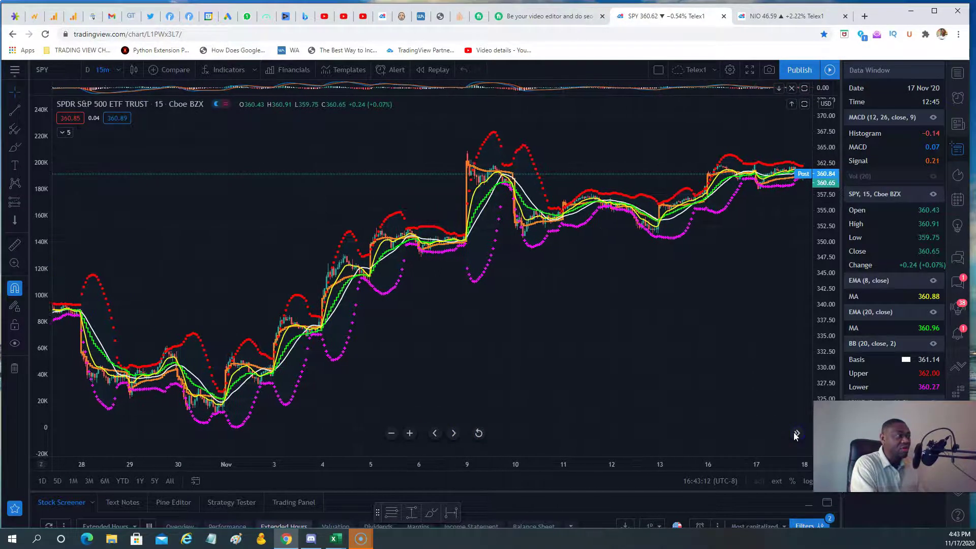
{"action": "left_click", "coordinate": [410, 433]}
{"action": "left_click_drag", "start_coordinate": [412, 434], "coordinate": [413, 436]}
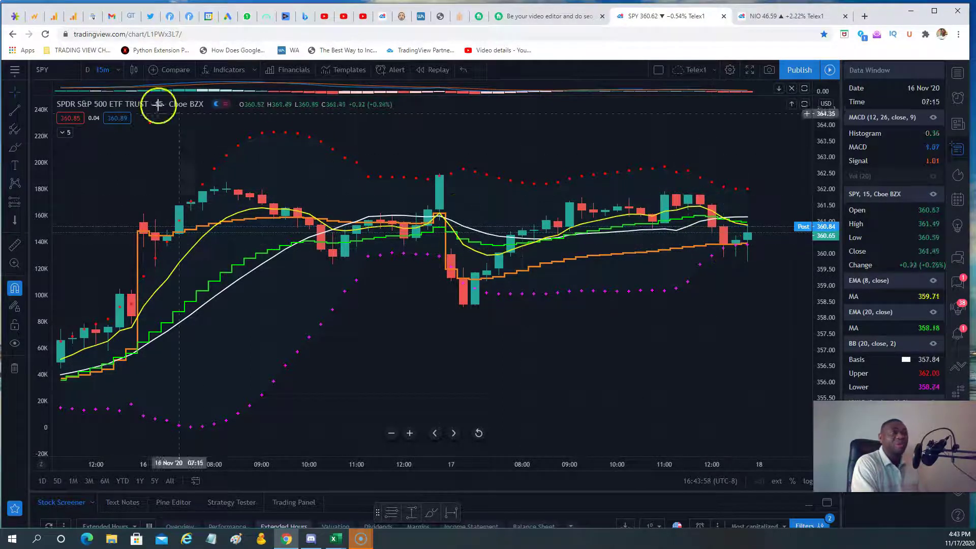
- Return SPY to 1-day bars and read the latest daily candle's Data Window values
{"action": "left_click", "coordinate": [118, 72]}
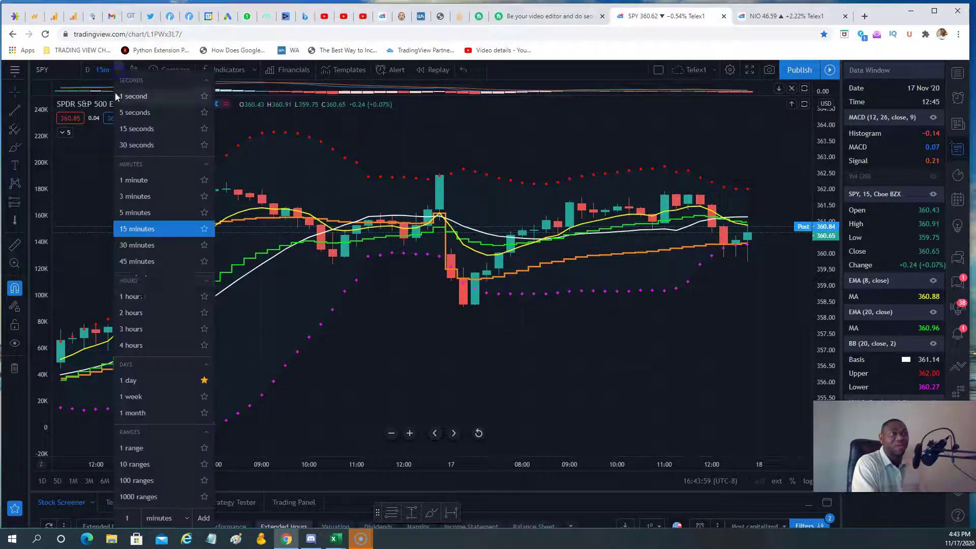
{"action": "left_click", "coordinate": [126, 381]}
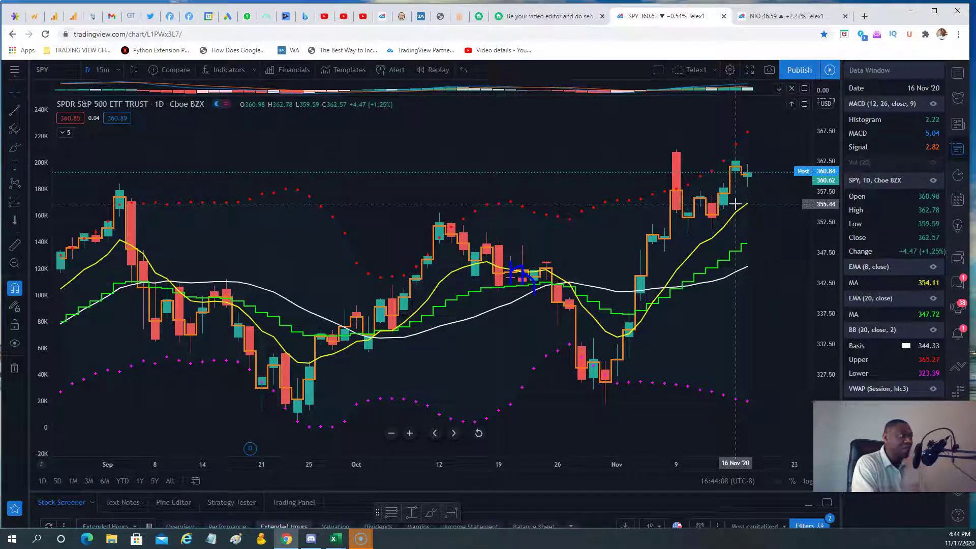
{"action": "left_click", "coordinate": [749, 207]}
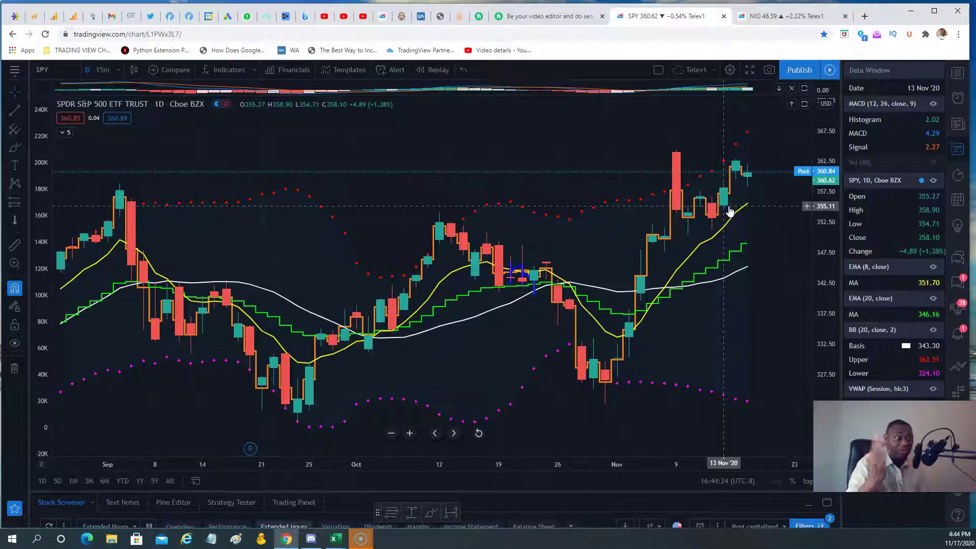
- From the SPY tab, change the chart symbol to QQQ (Invesco QQQ Trust)
{"action": "left_click", "coordinate": [420, 17]}
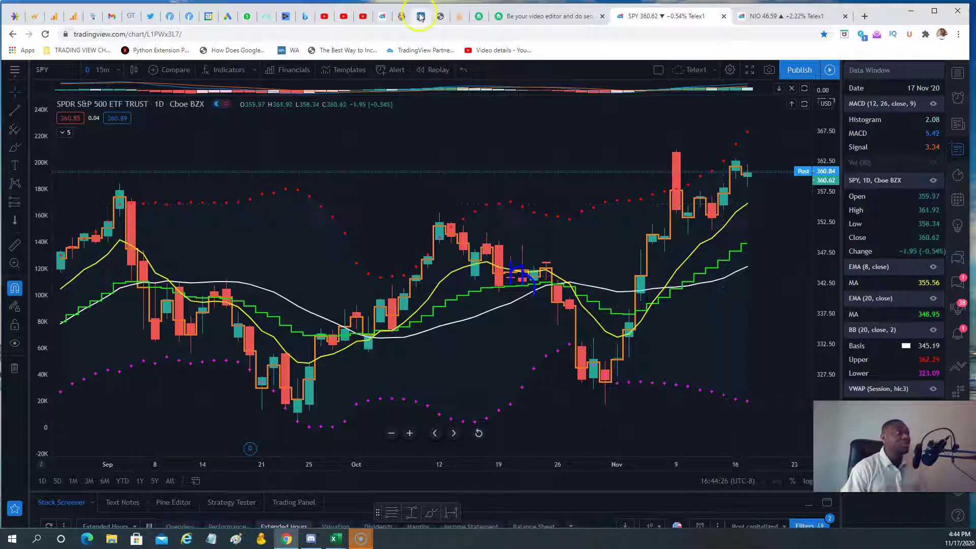
{"action": "left_click", "coordinate": [757, 18]}
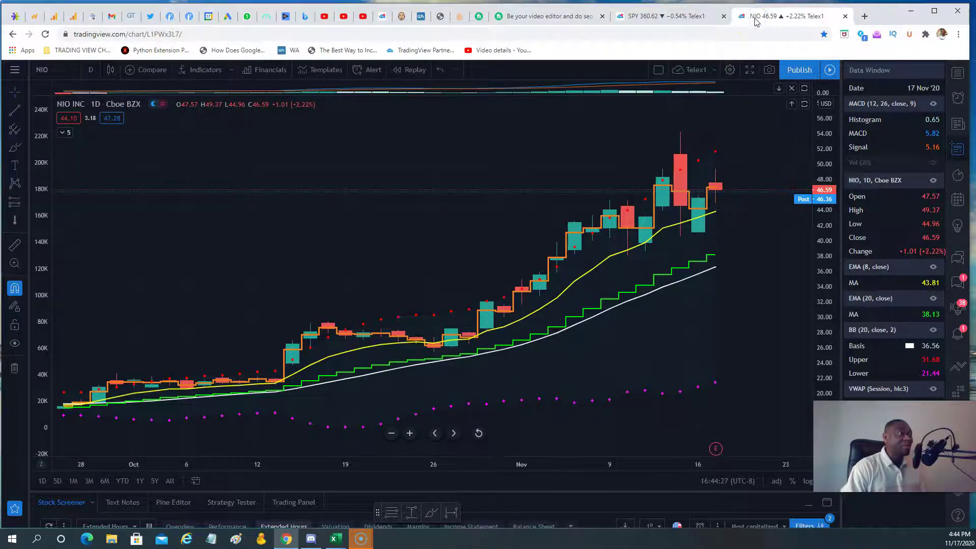
{"action": "left_click", "coordinate": [643, 16]}
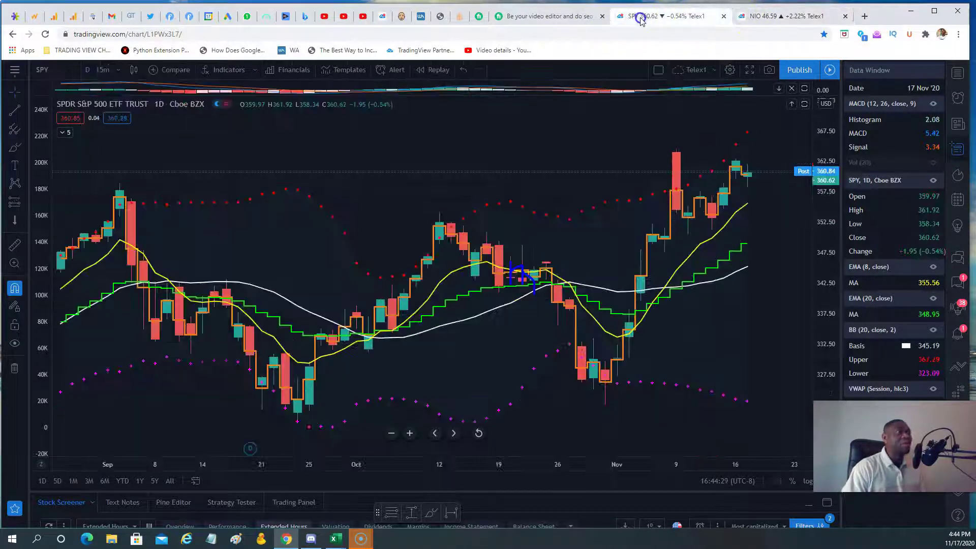
{"action": "left_click", "coordinate": [45, 71]}
{"action": "type", "text": "QQQ"}
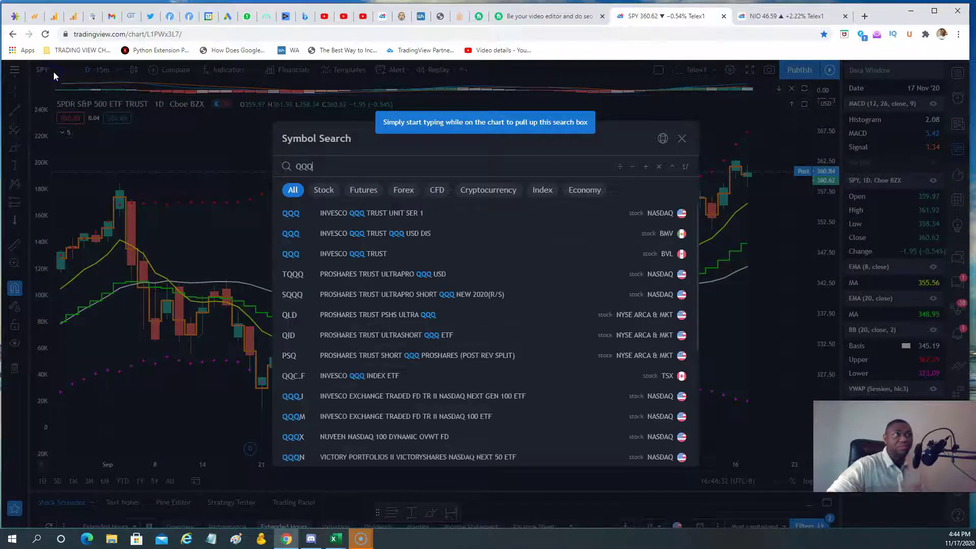
{"action": "left_click", "coordinate": [338, 218]}
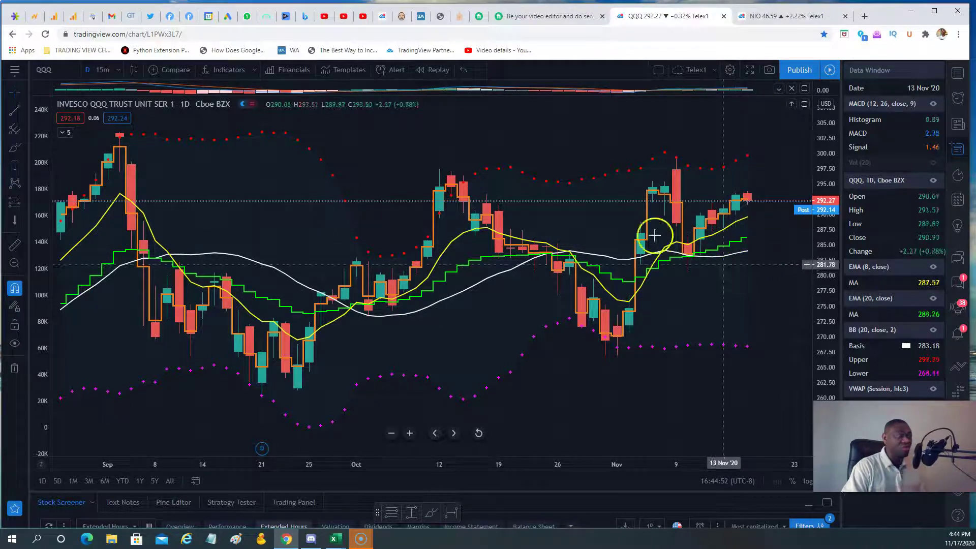
- Load the IWM chart, pan toward newer dates and read the latest candle's prices
{"action": "left_click", "coordinate": [45, 70]}
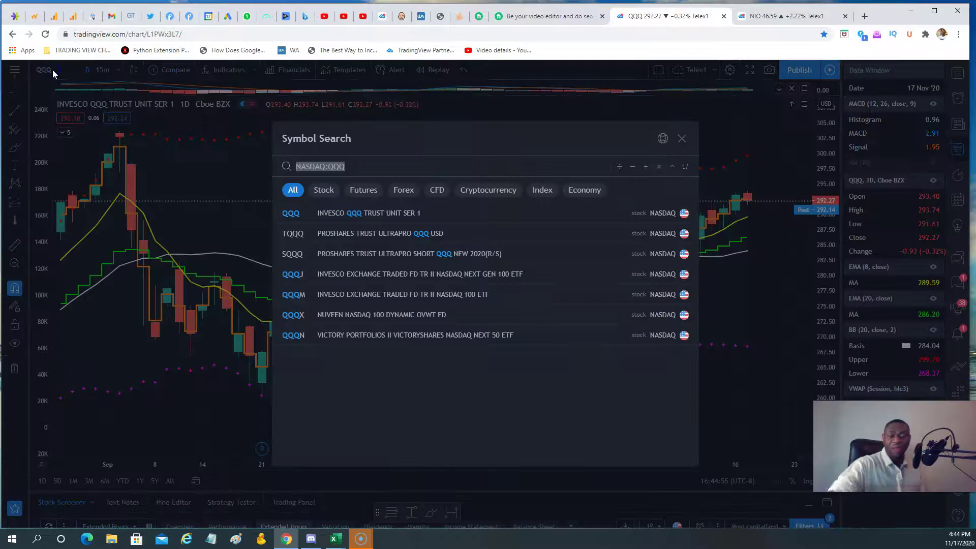
{"action": "type", "text": "IWM"}
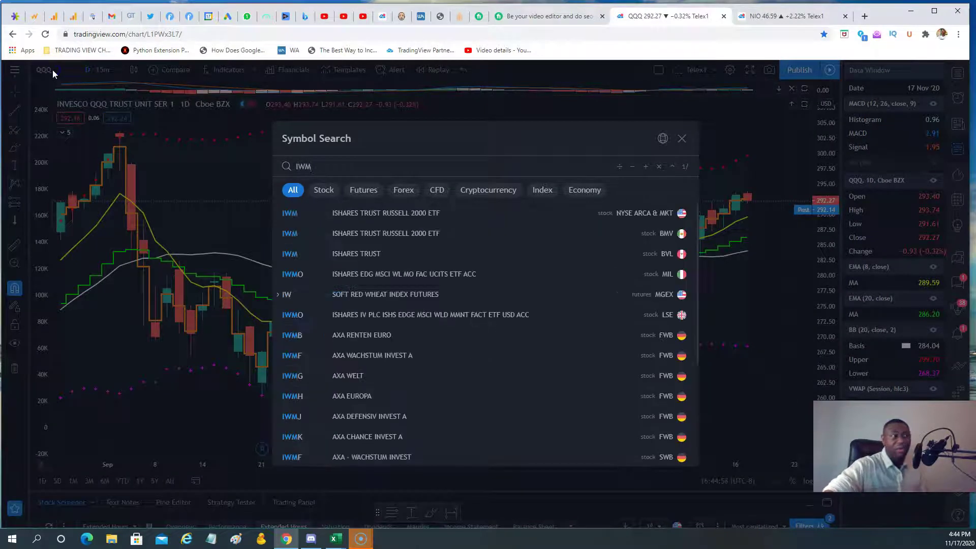
{"action": "left_click", "coordinate": [361, 214]}
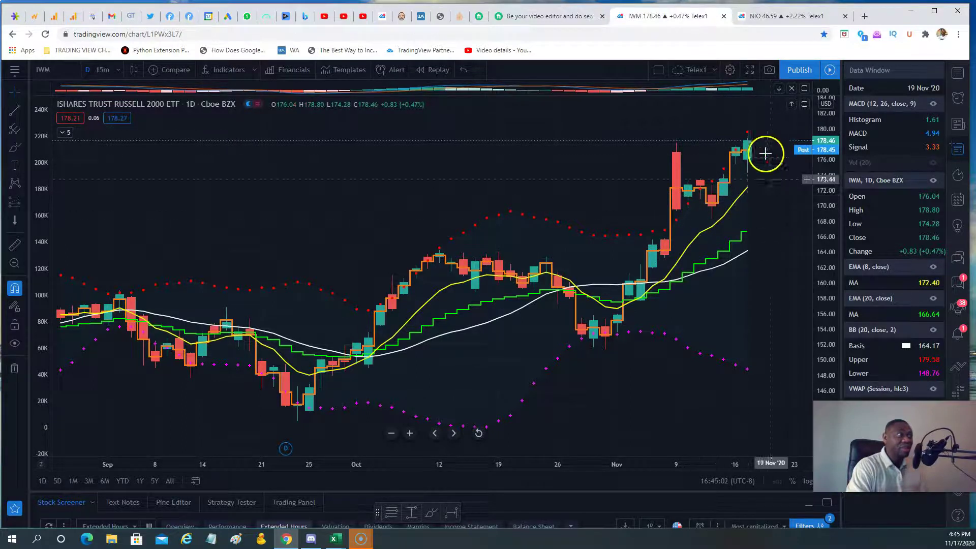
{"action": "left_click", "coordinate": [457, 438]}
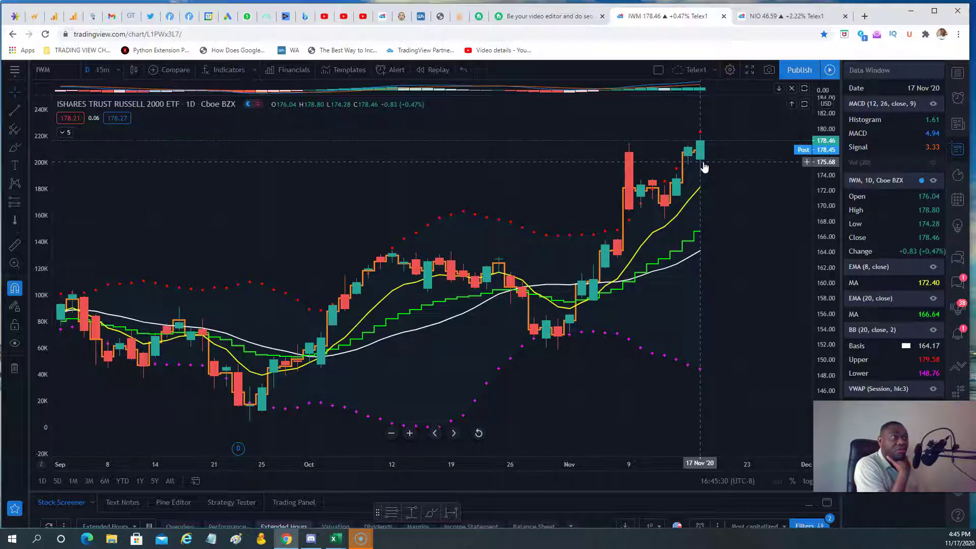
{"action": "left_click", "coordinate": [708, 175]}
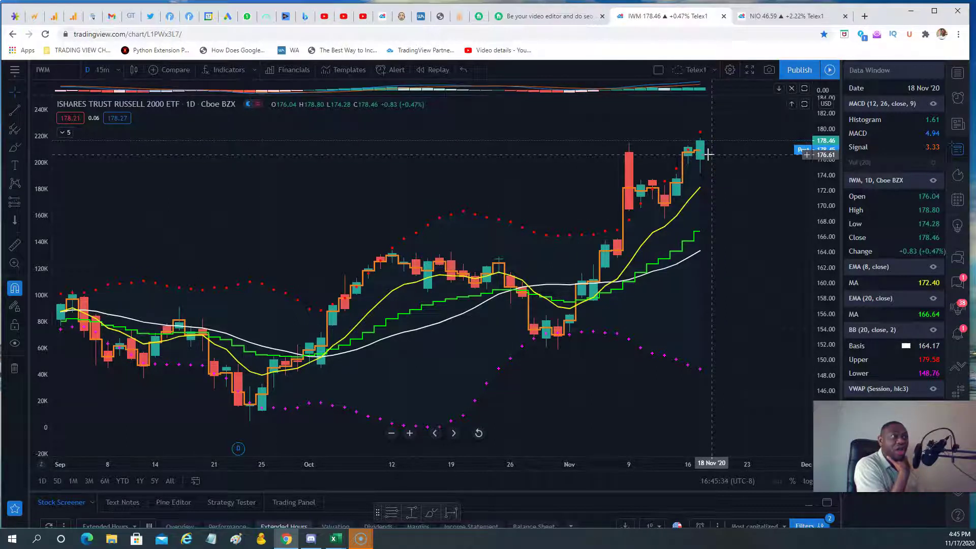
- View IWM on 15-minute candles, read a candle's OHLC, then return to 1-day
{"action": "left_click", "coordinate": [120, 72]}
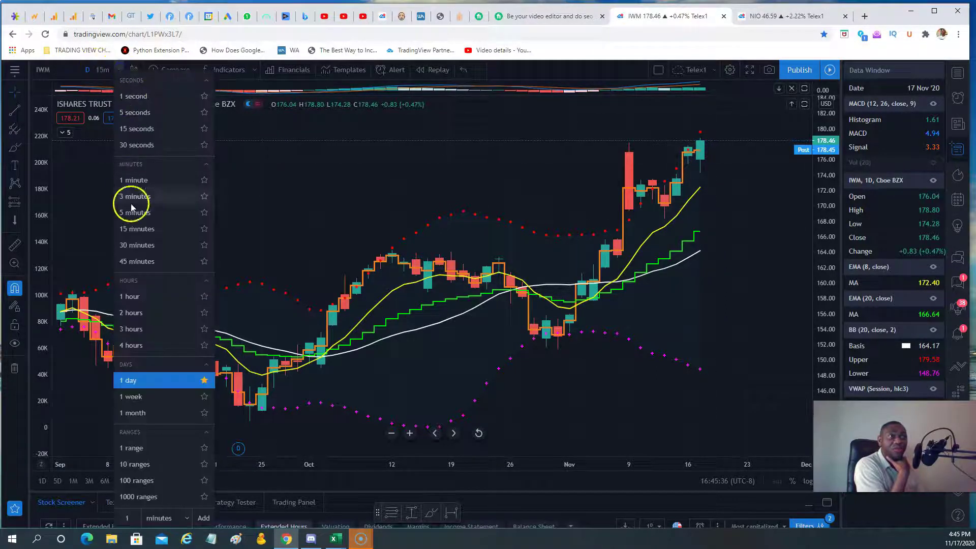
{"action": "left_click", "coordinate": [140, 235]}
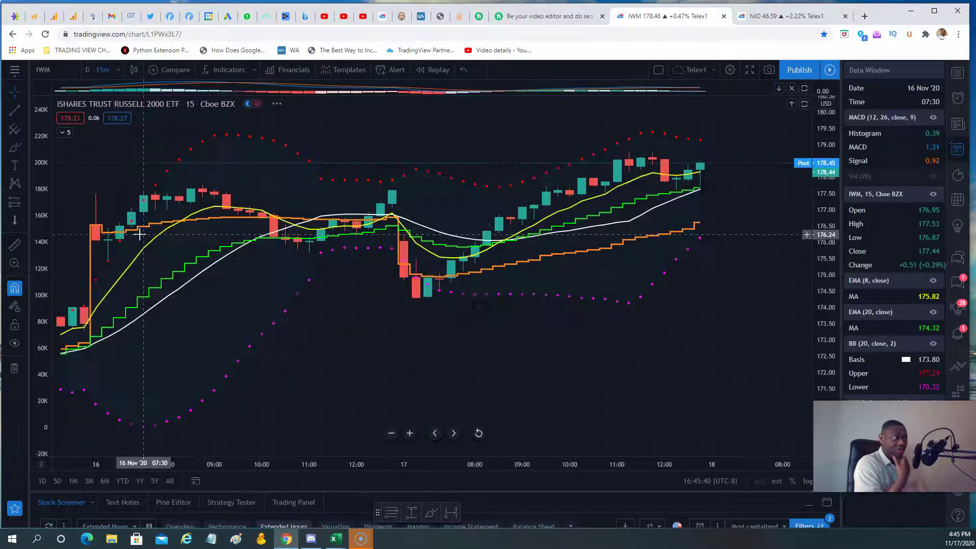
{"action": "left_click", "coordinate": [138, 240]}
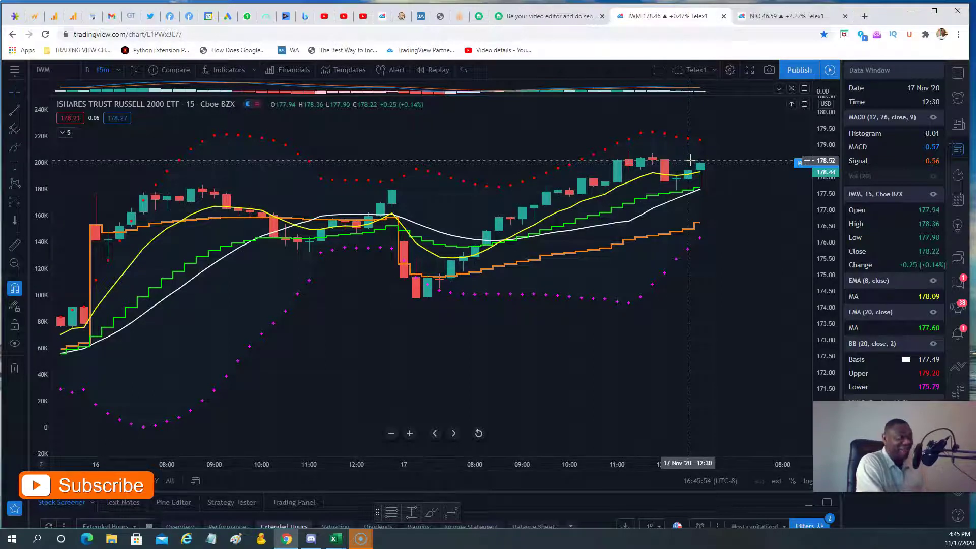
{"action": "left_click", "coordinate": [117, 70]}
{"action": "left_click", "coordinate": [131, 313]}
{"action": "left_click", "coordinate": [139, 380]}
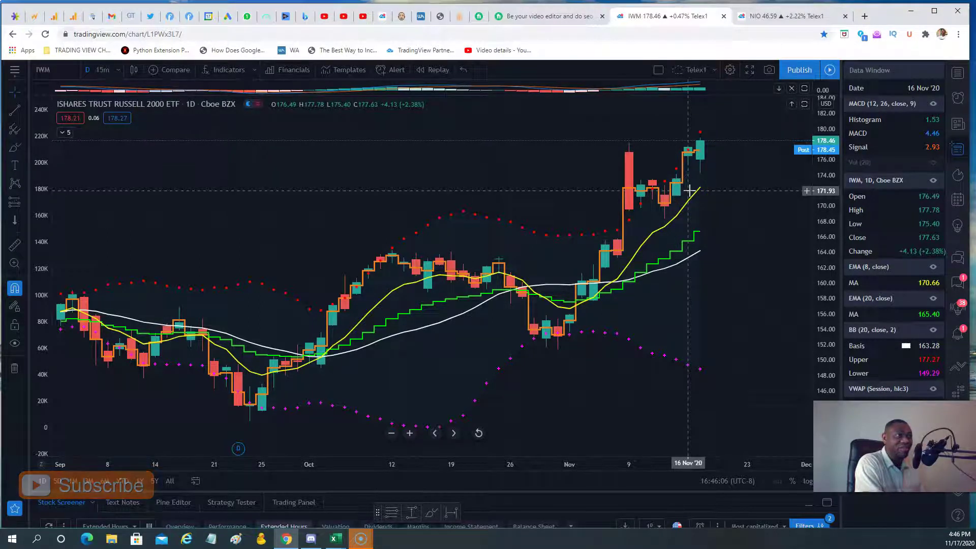
- Zoom the IWM daily chart out to show history from September 2019
{"action": "left_click", "coordinate": [687, 162]}
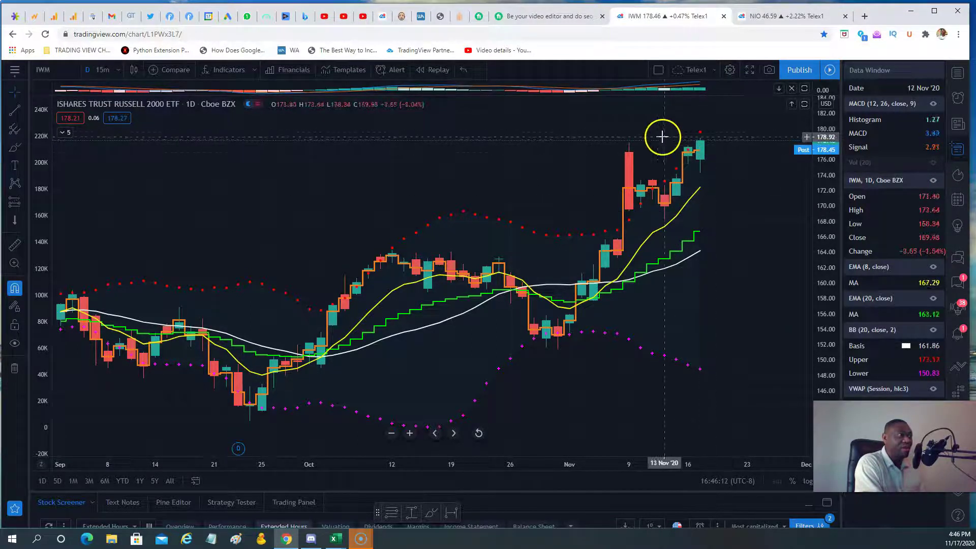
{"action": "left_click", "coordinate": [393, 434]}
{"action": "left_click", "coordinate": [393, 434]}
{"action": "left_click", "coordinate": [394, 434]}
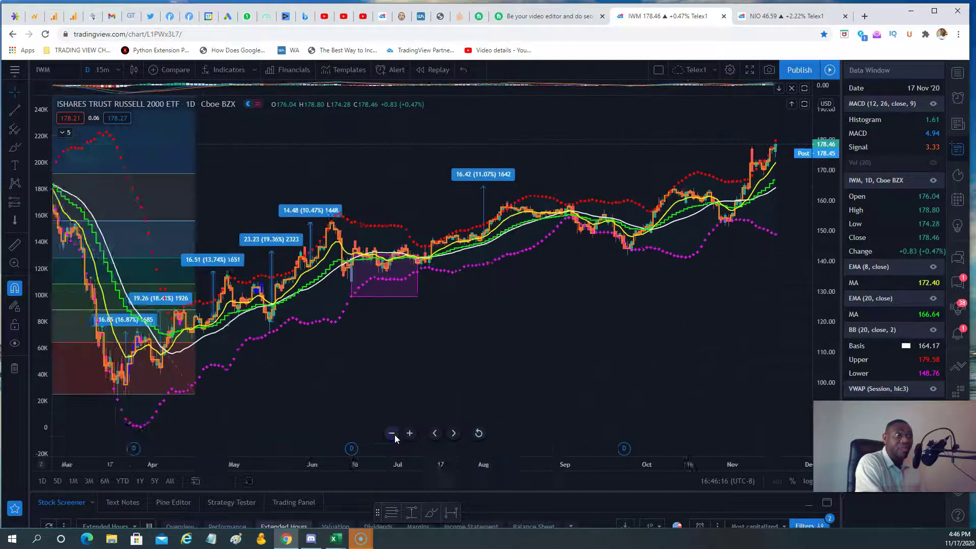
{"action": "left_click", "coordinate": [394, 434]}
{"action": "left_click", "coordinate": [393, 433]}
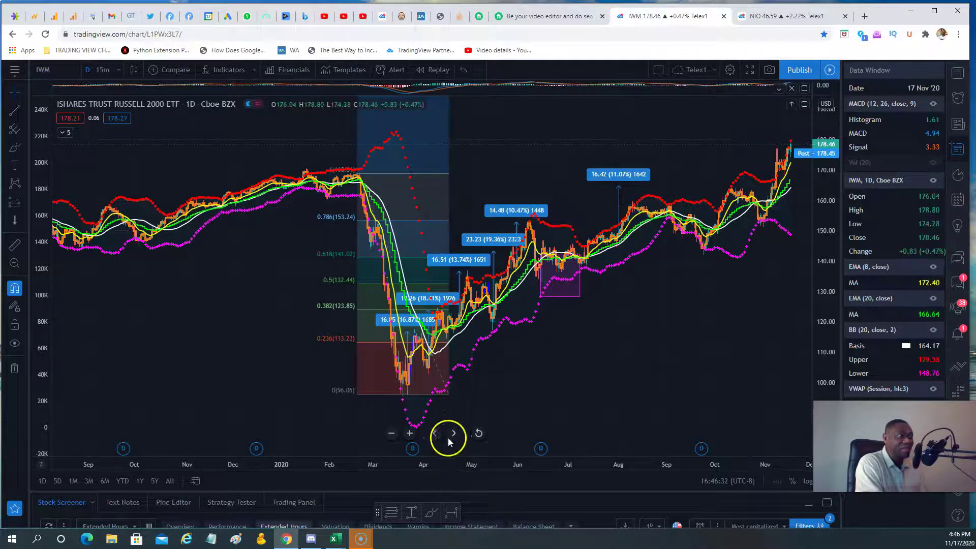
- Pan IWM toward recent dates, read a date's prices, and glance at the NIO chart
{"action": "left_click_drag", "start_coordinate": [454, 434], "coordinate": [454, 434]}
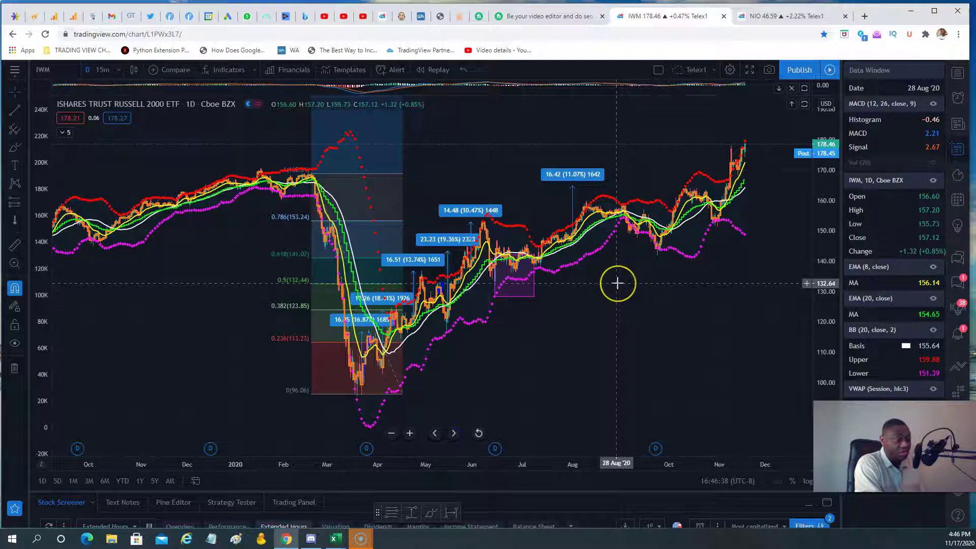
{"action": "left_click", "coordinate": [693, 174]}
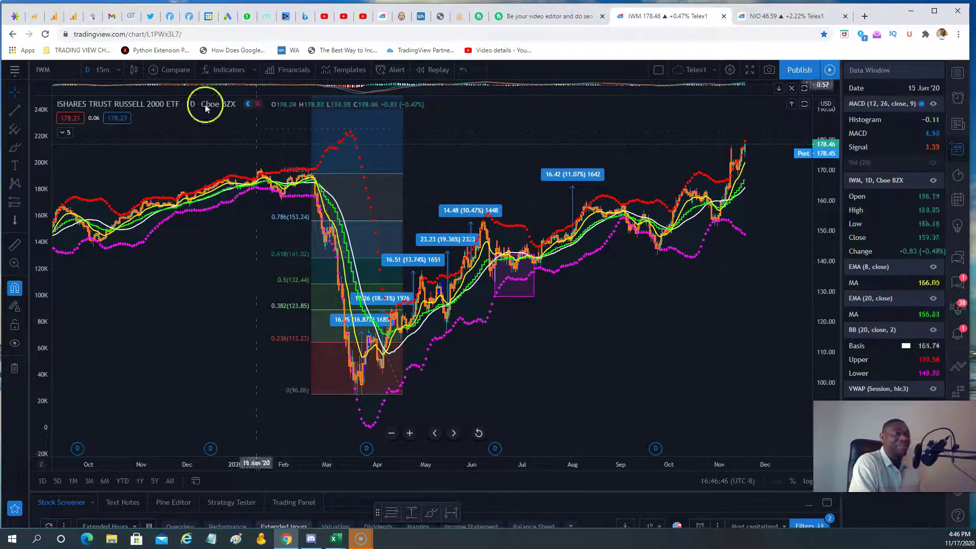
{"action": "left_click", "coordinate": [761, 16]}
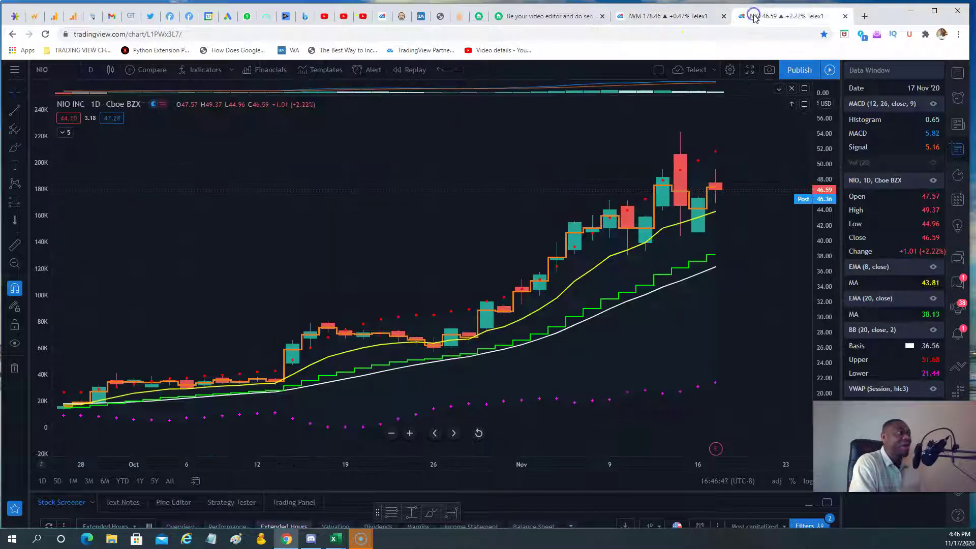
{"action": "left_click", "coordinate": [640, 18]}
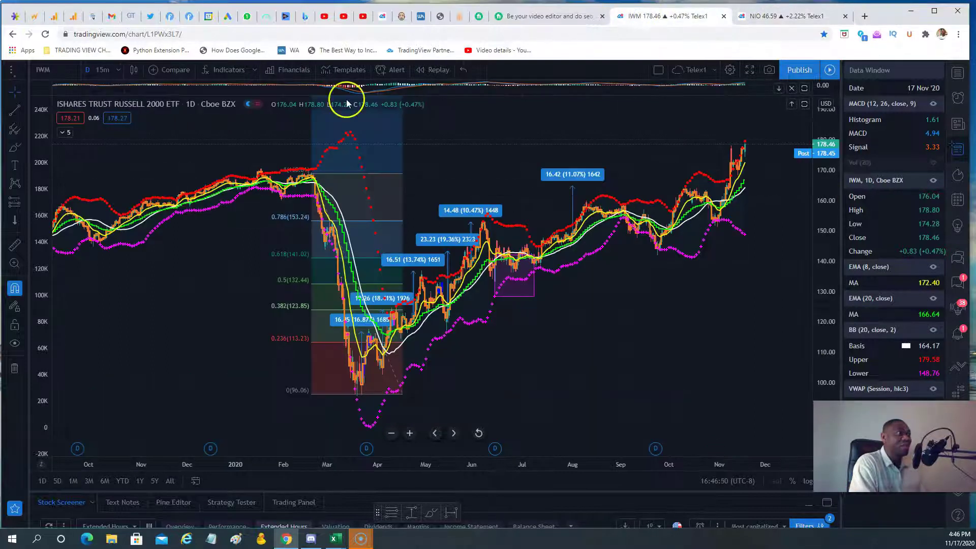
- Load the TSLA (Tesla Inc) chart and zoom in on recent months
{"action": "left_click", "coordinate": [50, 74]}
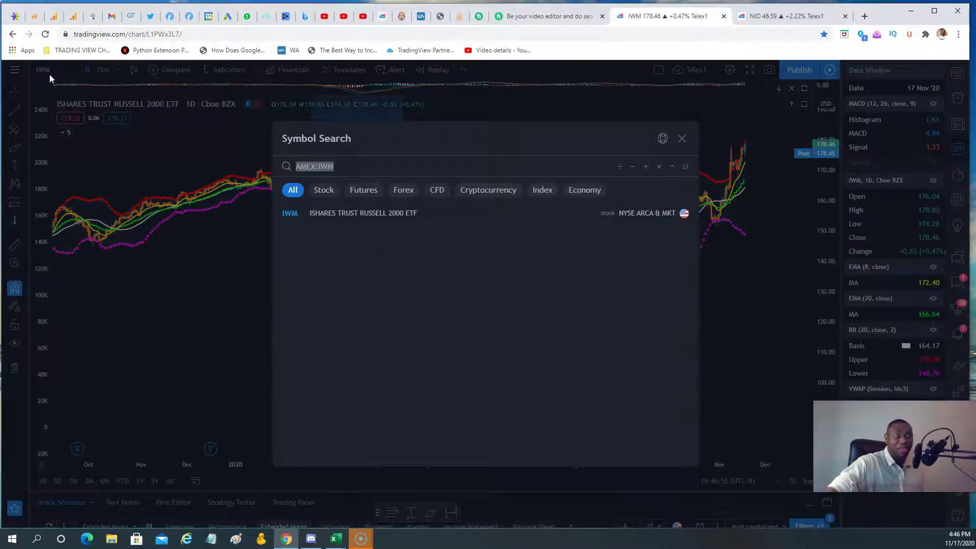
{"action": "type", "text": "TSLA"}
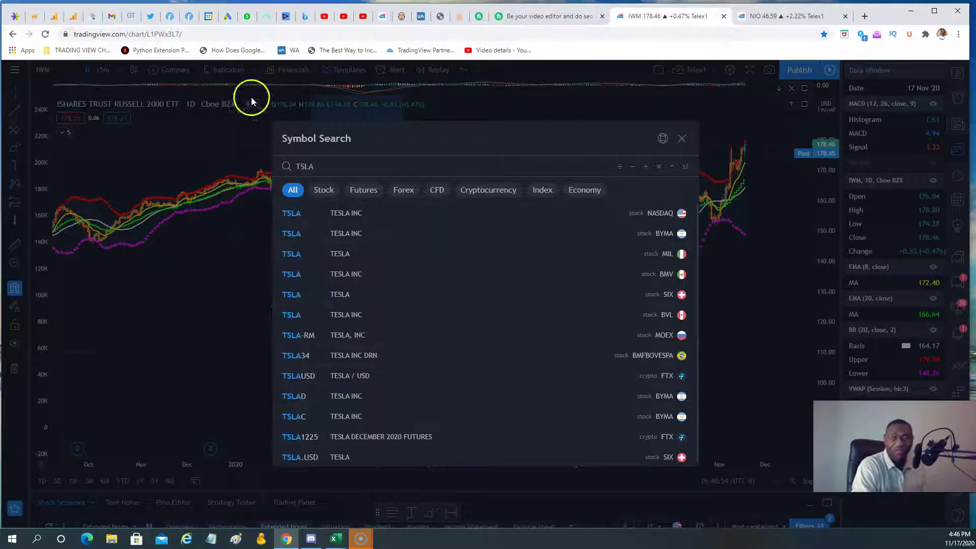
{"action": "left_click", "coordinate": [337, 212]}
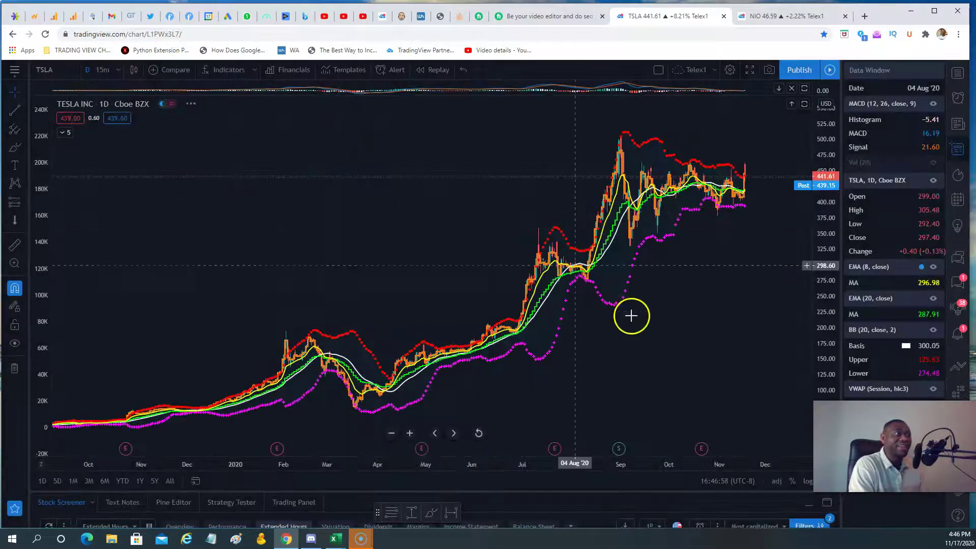
{"action": "left_click", "coordinate": [413, 436]}
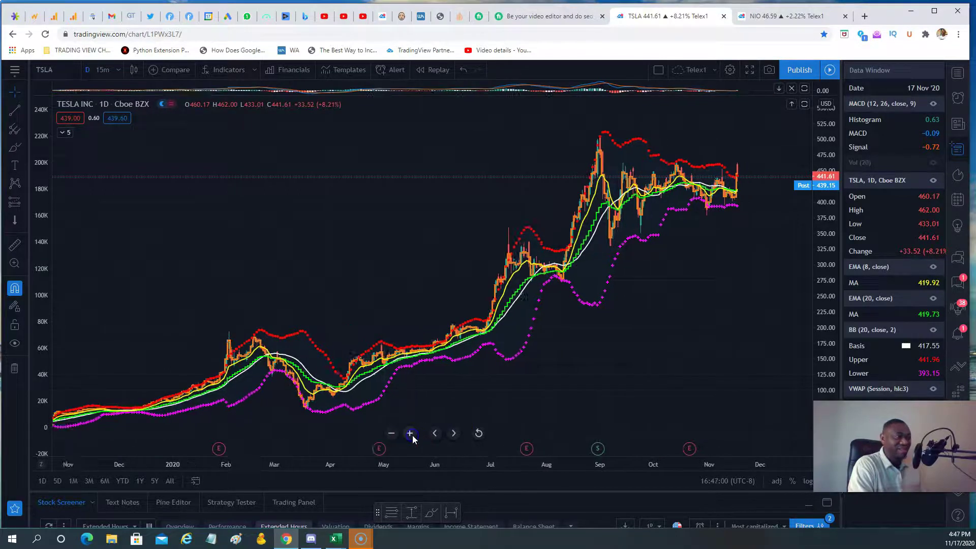
{"action": "left_click", "coordinate": [413, 435]}
{"action": "left_click", "coordinate": [413, 435]}
{"action": "left_click", "coordinate": [413, 436]}
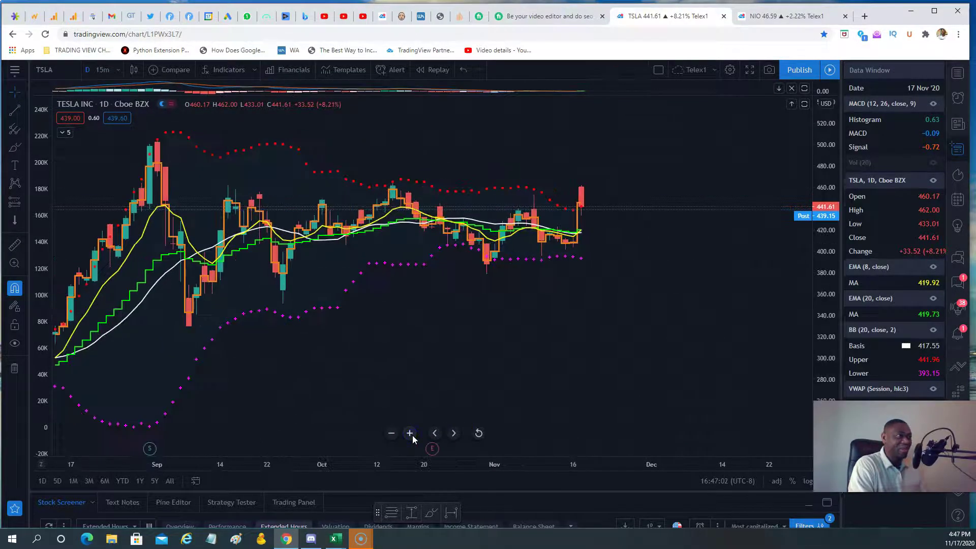
{"action": "left_click", "coordinate": [440, 436]}
- Pan TSLA back to late September, inspect the 17 November candle, and zoom in slightly
{"action": "left_click", "coordinate": [436, 434]}
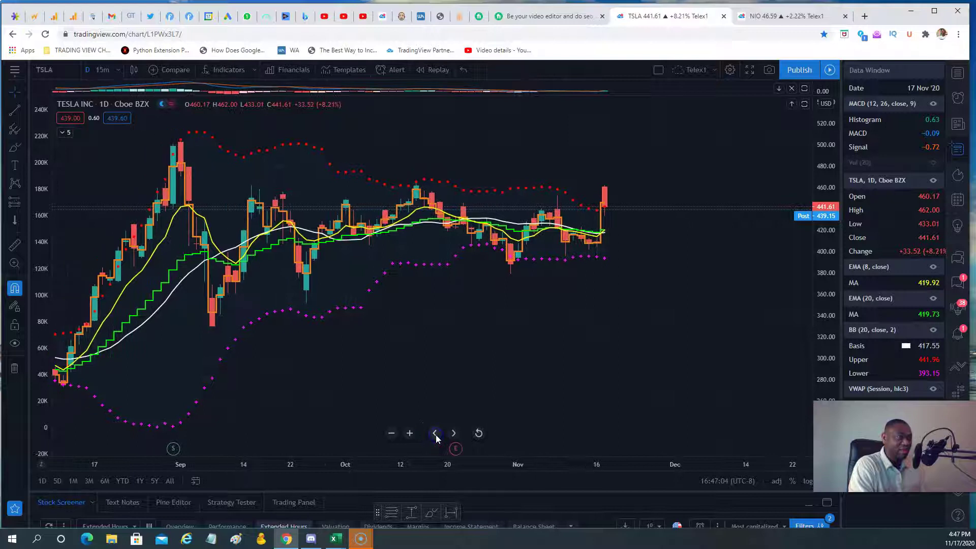
{"action": "left_click", "coordinate": [435, 434]}
{"action": "left_click", "coordinate": [435, 434]}
{"action": "left_click", "coordinate": [436, 434]}
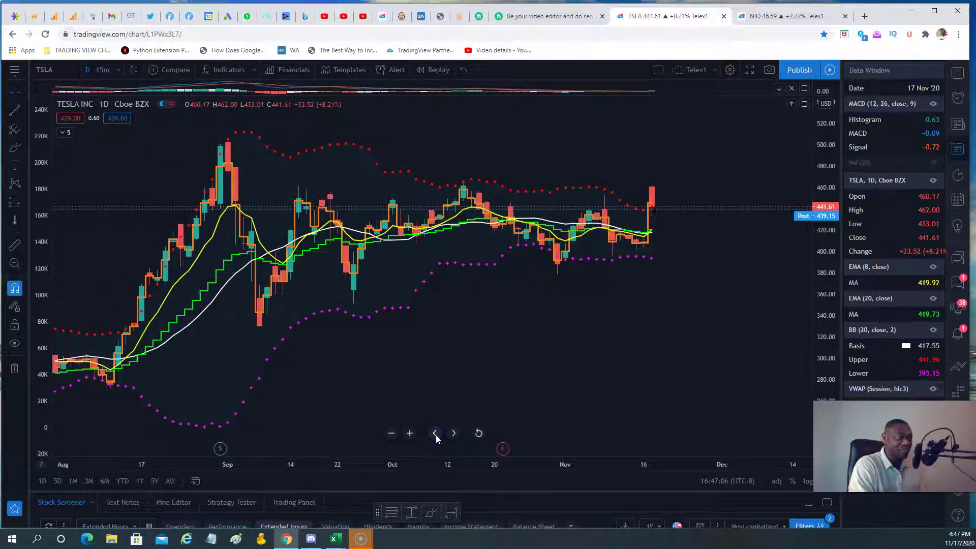
{"action": "left_click", "coordinate": [436, 434]}
{"action": "left_click", "coordinate": [436, 435]}
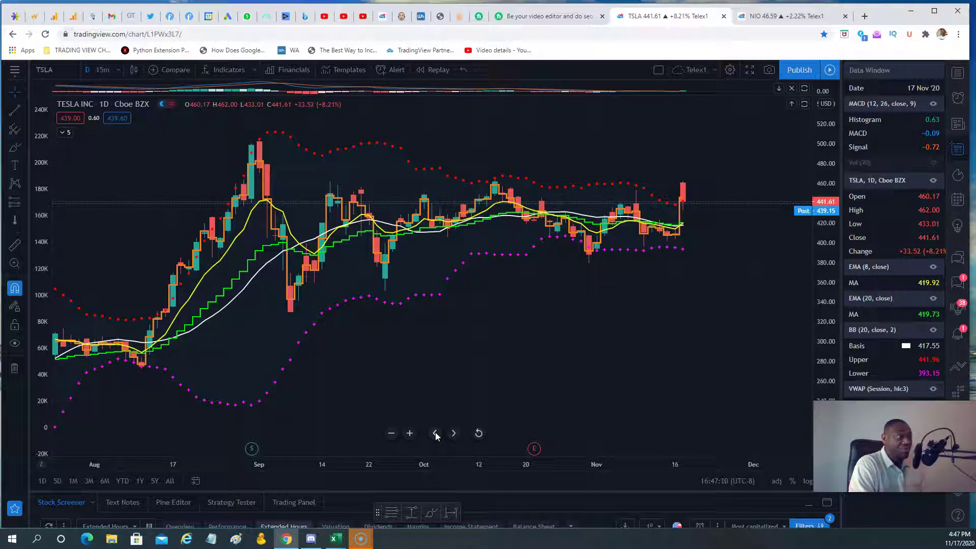
{"action": "left_click", "coordinate": [435, 433]}
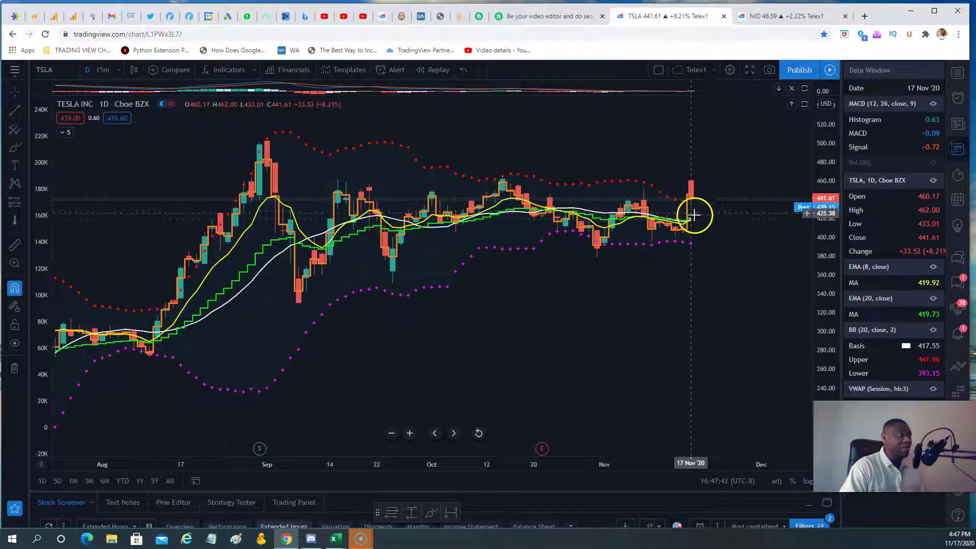
{"action": "left_click", "coordinate": [693, 244]}
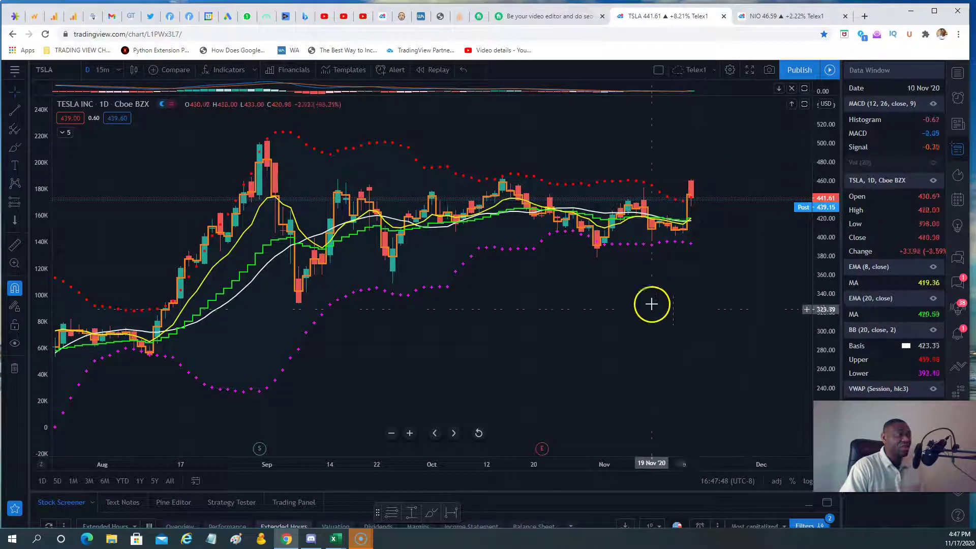
{"action": "left_click", "coordinate": [409, 433]}
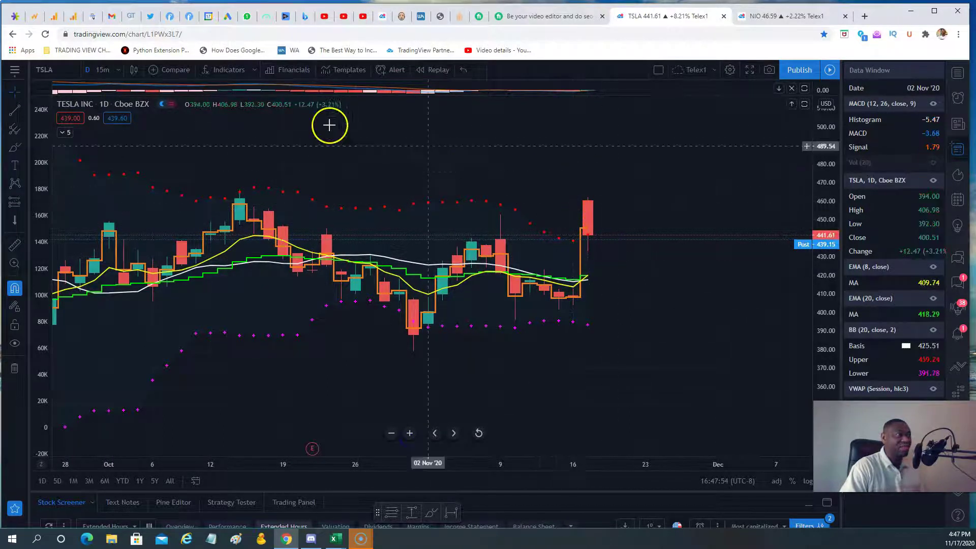
- Switch TSLA to 15-minute candles and examine the 08:30 bar of 17 November
{"action": "left_click", "coordinate": [118, 70]}
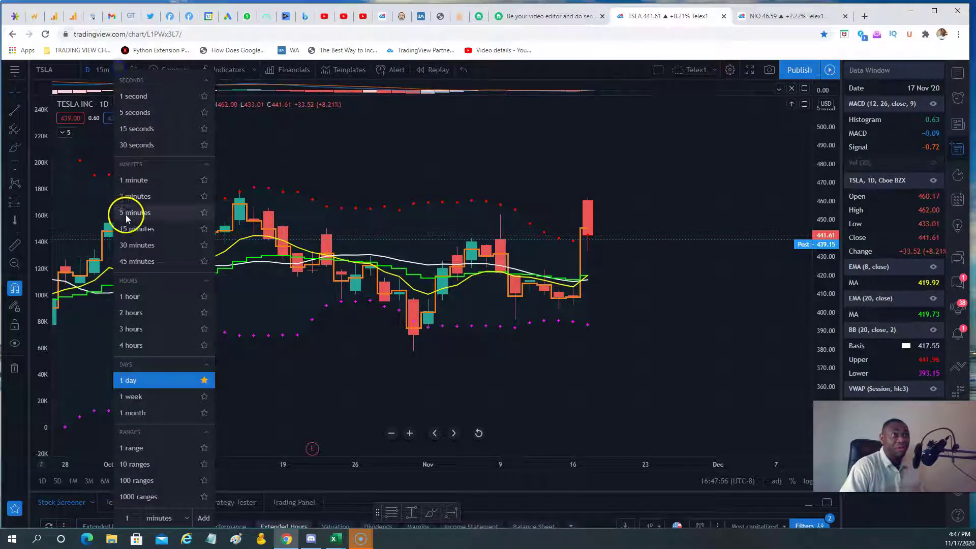
{"action": "left_click", "coordinate": [133, 230]}
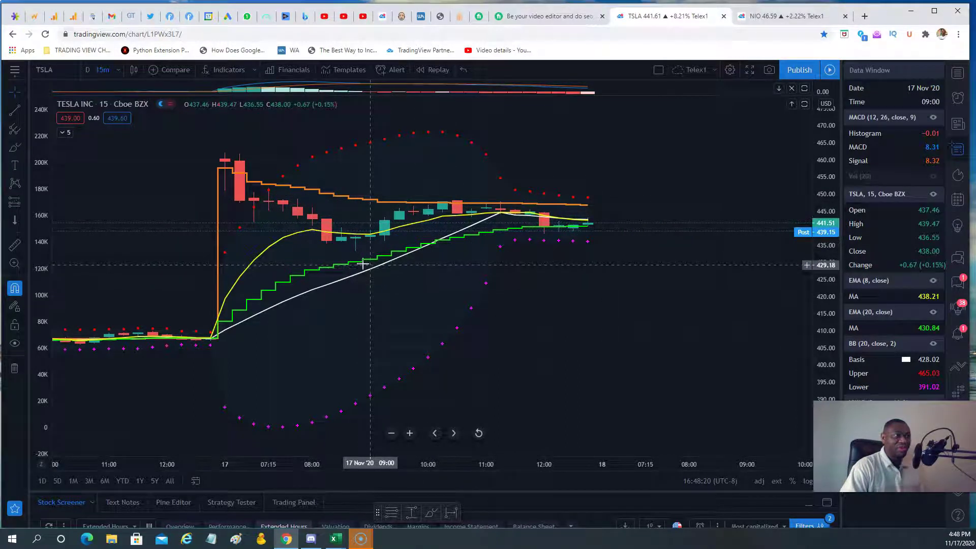
{"action": "left_click", "coordinate": [329, 268]}
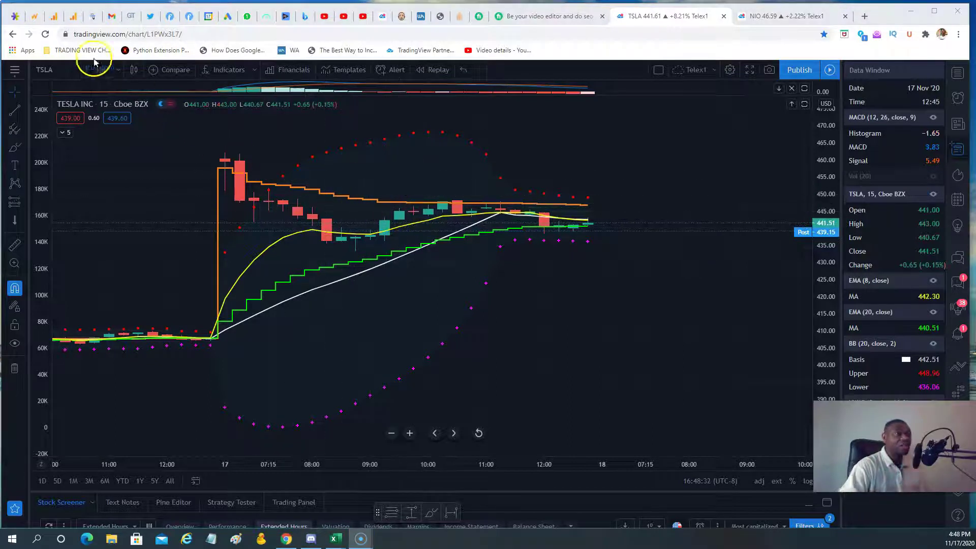
{"action": "left_click", "coordinate": [118, 70]}
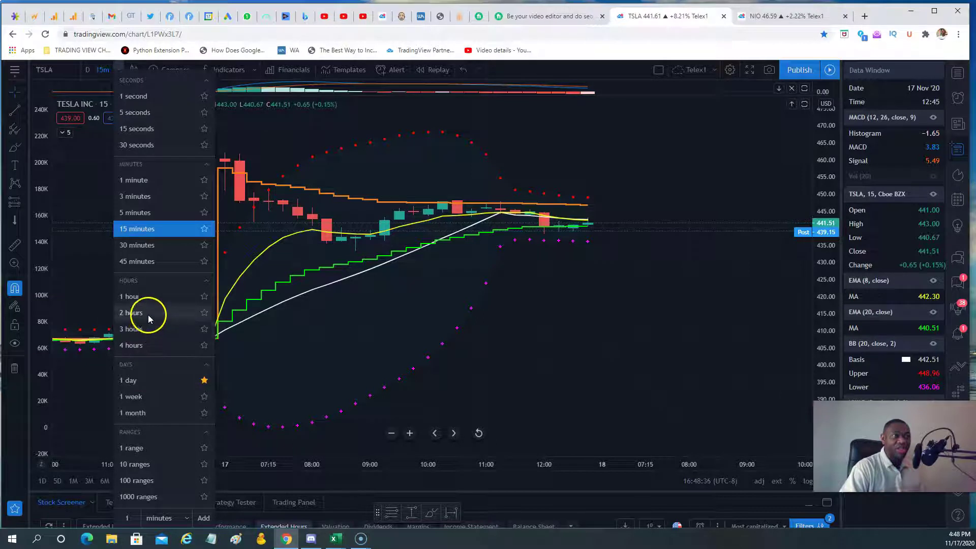
- Switch the TSLA chart to 4-hour candles and inspect the 18 Nov candle's values
{"action": "left_click", "coordinate": [153, 345]}
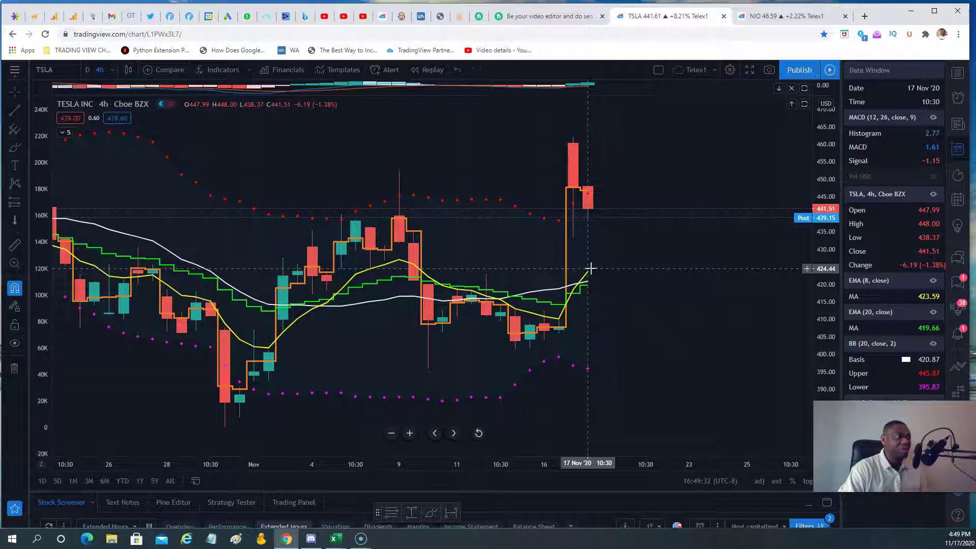
{"action": "left_click", "coordinate": [612, 152]}
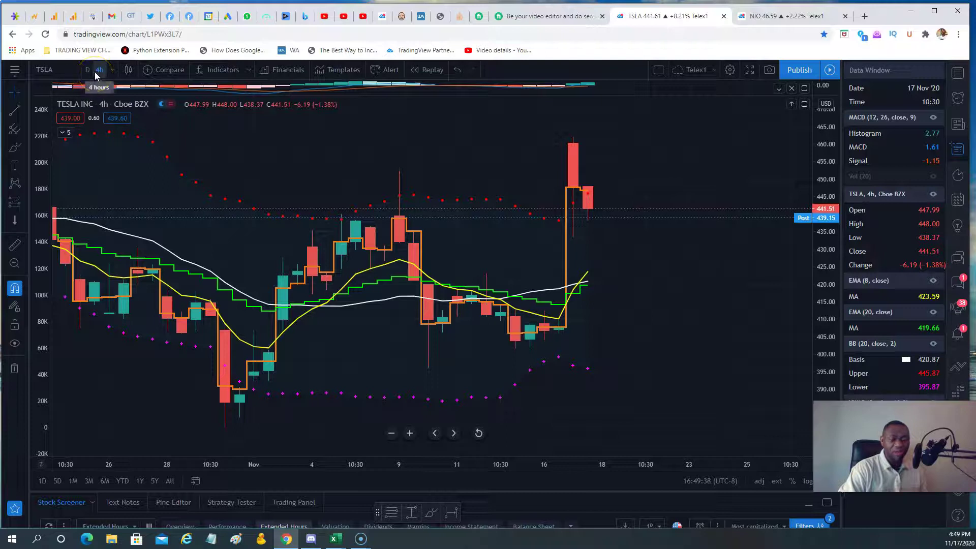
- Dismiss Symbol Search and bring up the NIO daily chart from its browser tab
{"action": "left_click", "coordinate": [45, 70]}
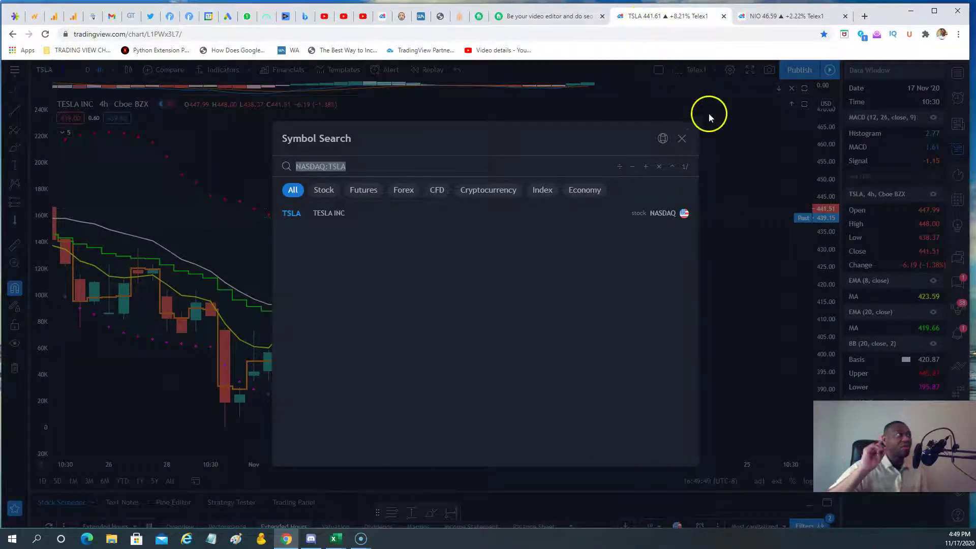
{"action": "left_click", "coordinate": [682, 138]}
{"action": "left_click", "coordinate": [763, 17]}
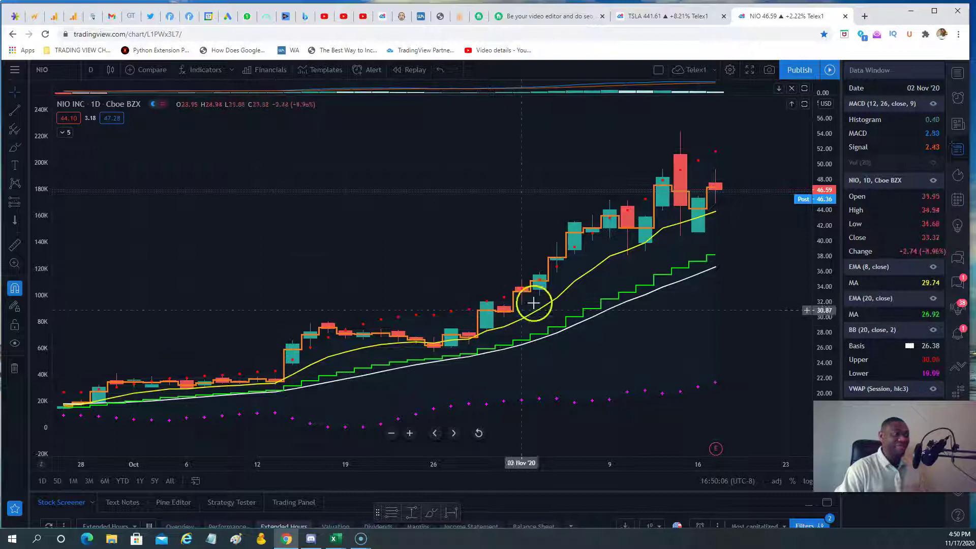
- Examine NIO's mid-October breakout area and the 13 Oct candle's values
{"action": "left_click", "coordinate": [292, 398]}
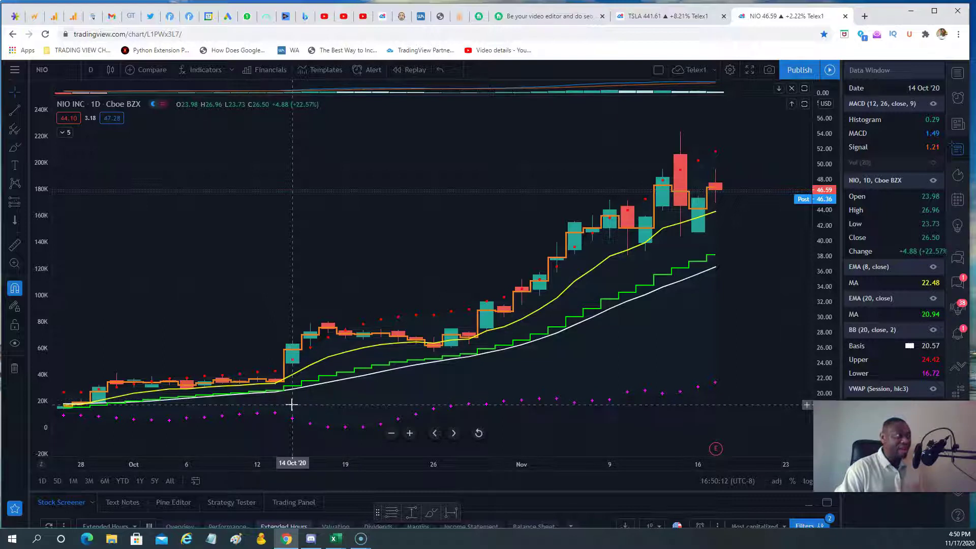
{"action": "left_click", "coordinate": [297, 399]}
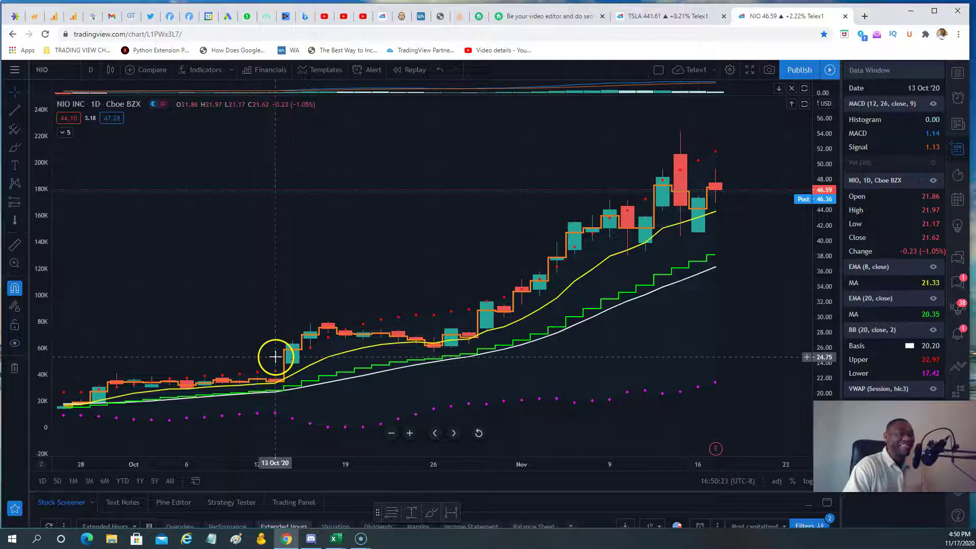
{"action": "left_click", "coordinate": [693, 233]}
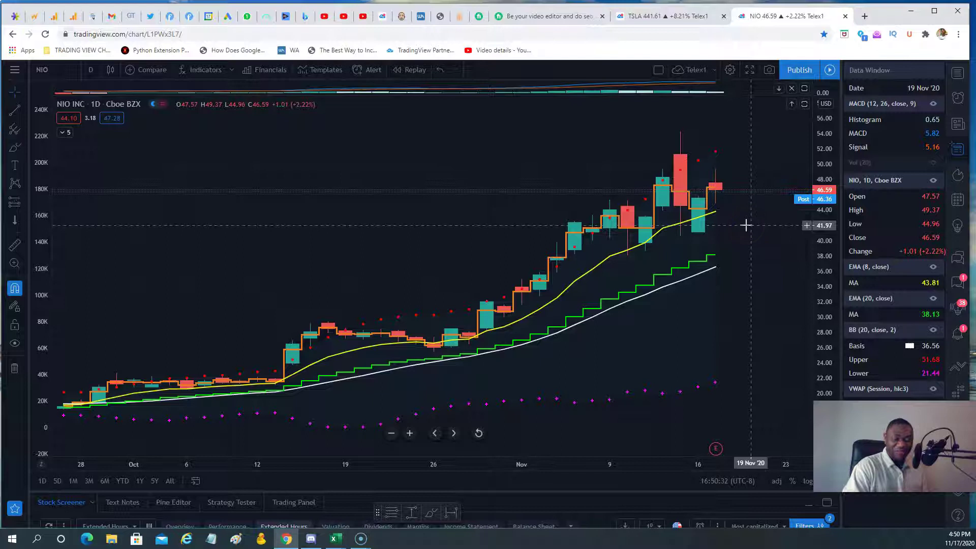
- Review NIO's latest candles, checking the 12 Nov and 16 Nov values
{"action": "left_click", "coordinate": [747, 198]}
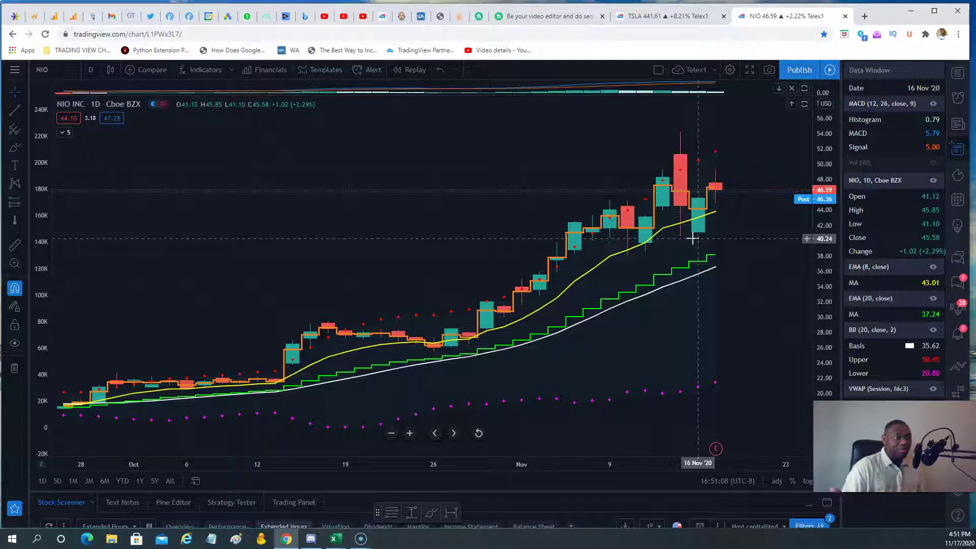
{"action": "left_click", "coordinate": [667, 252]}
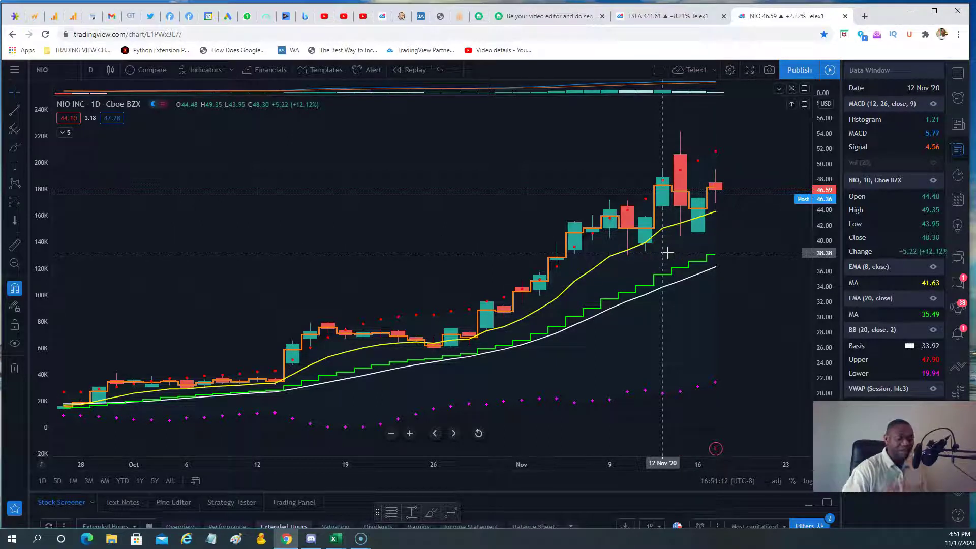
{"action": "left_click", "coordinate": [718, 245]}
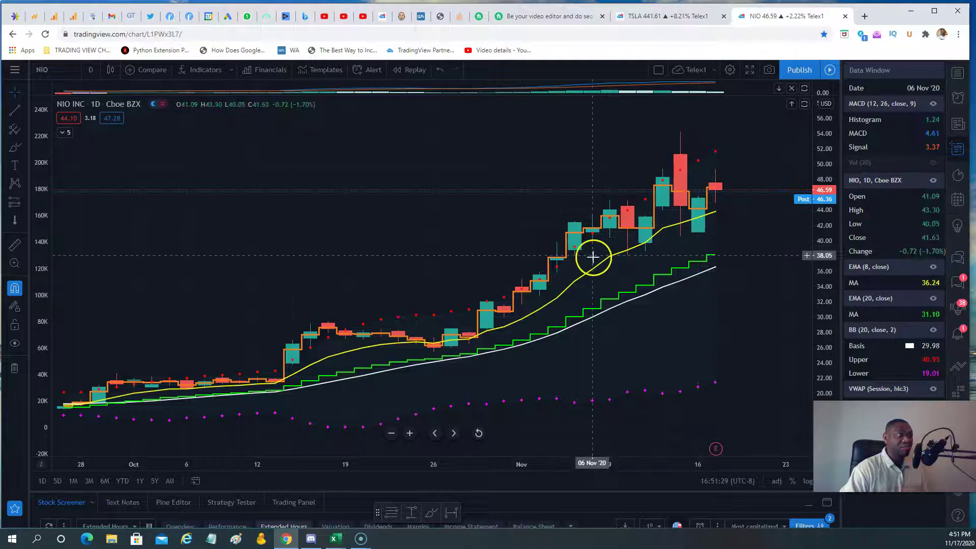
- Search for the ticker CCL and load the Carnival Corp chart
{"action": "left_click", "coordinate": [41, 75]}
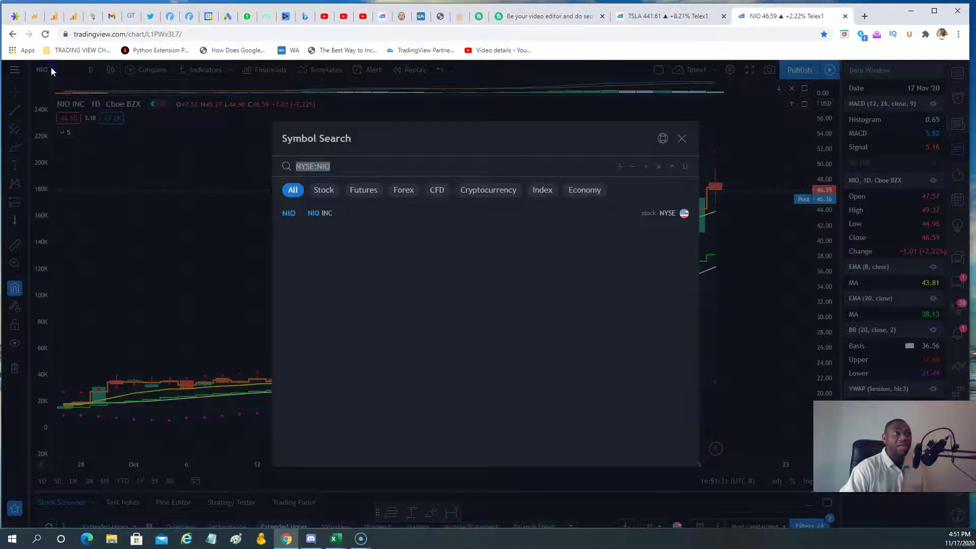
{"action": "type", "text": "CCC"}
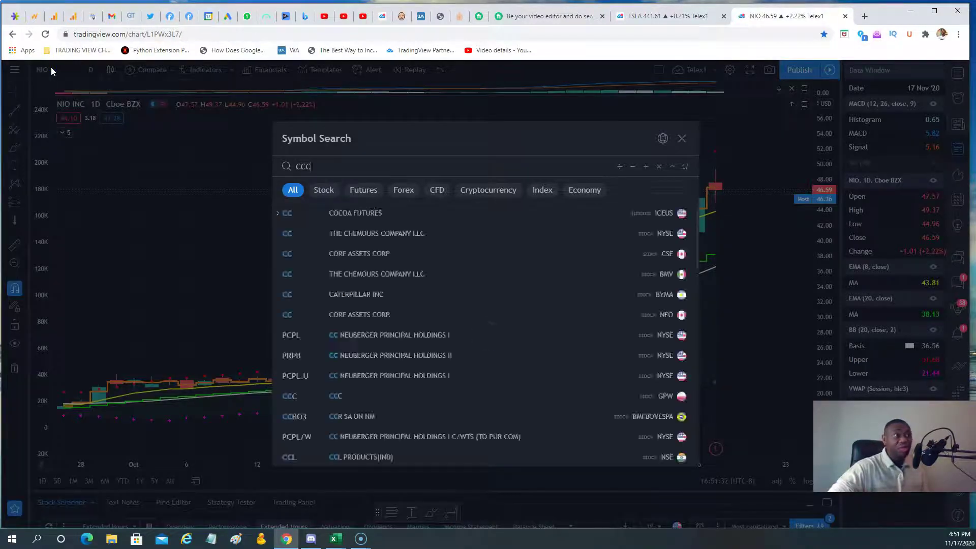
{"action": "key", "text": "BackSpace"}
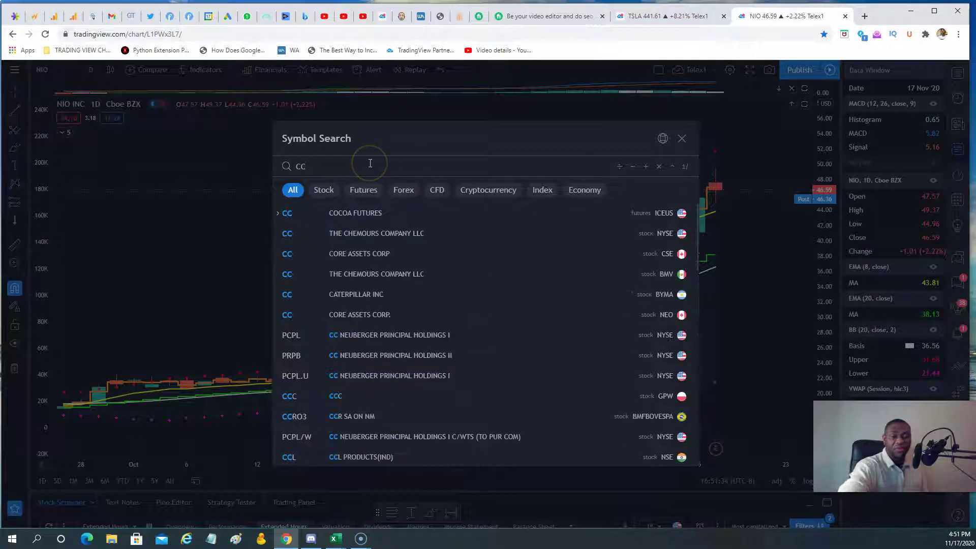
{"action": "type", "text": "L"}
{"action": "left_click", "coordinate": [369, 214]}
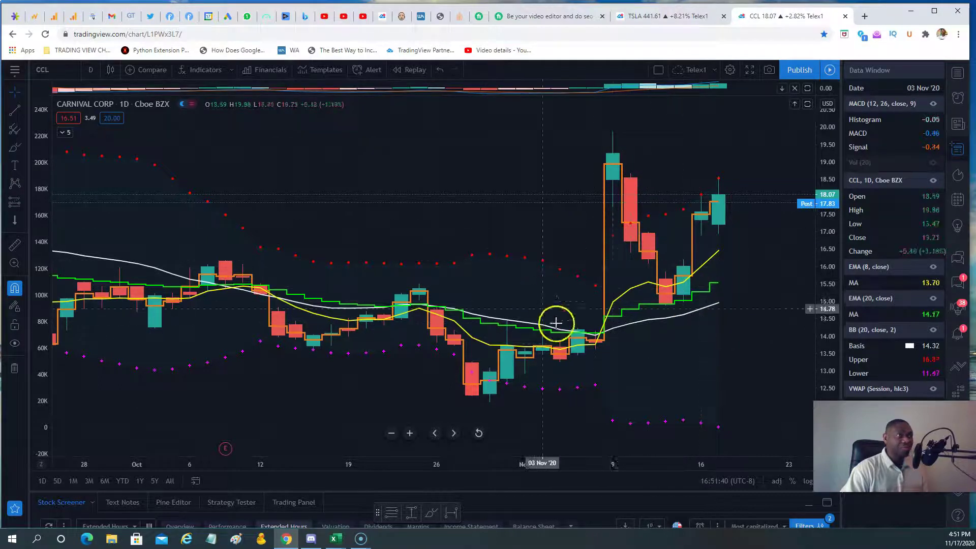
{"action": "left_click", "coordinate": [656, 336]}
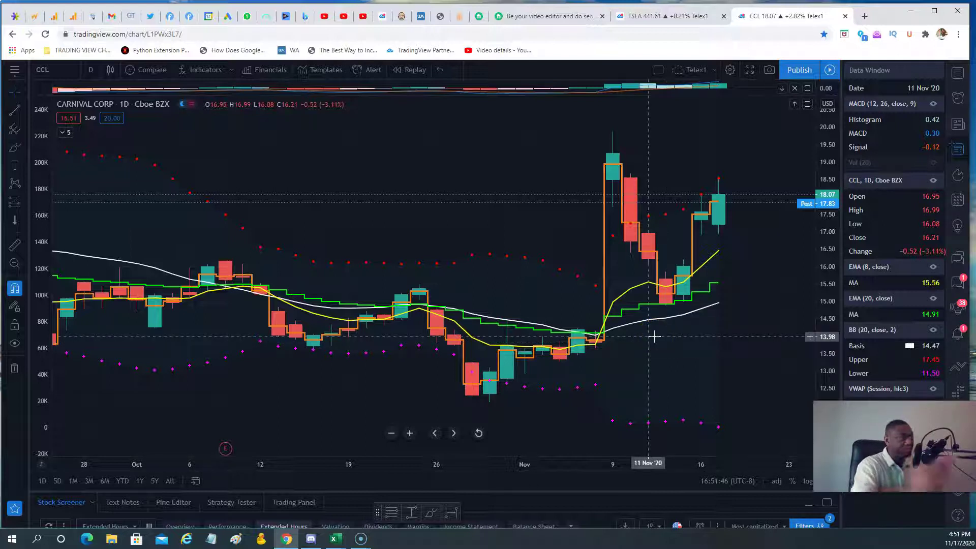
{"action": "left_click", "coordinate": [697, 356]}
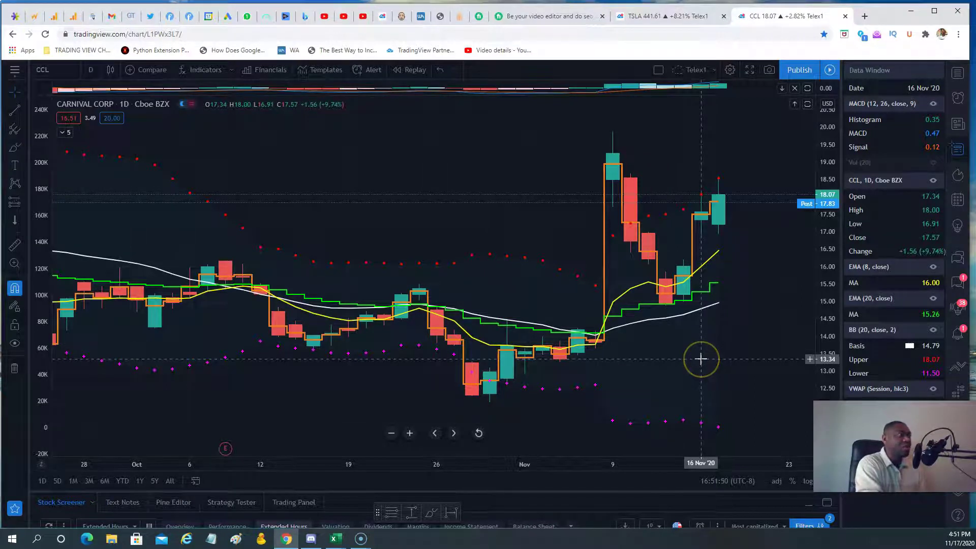
{"action": "left_click", "coordinate": [679, 320]}
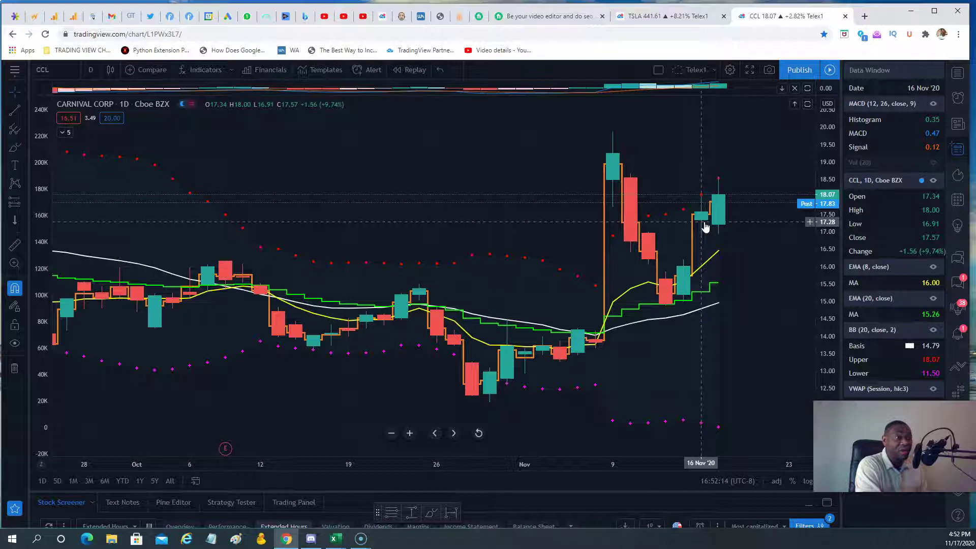
{"action": "left_click", "coordinate": [740, 221]}
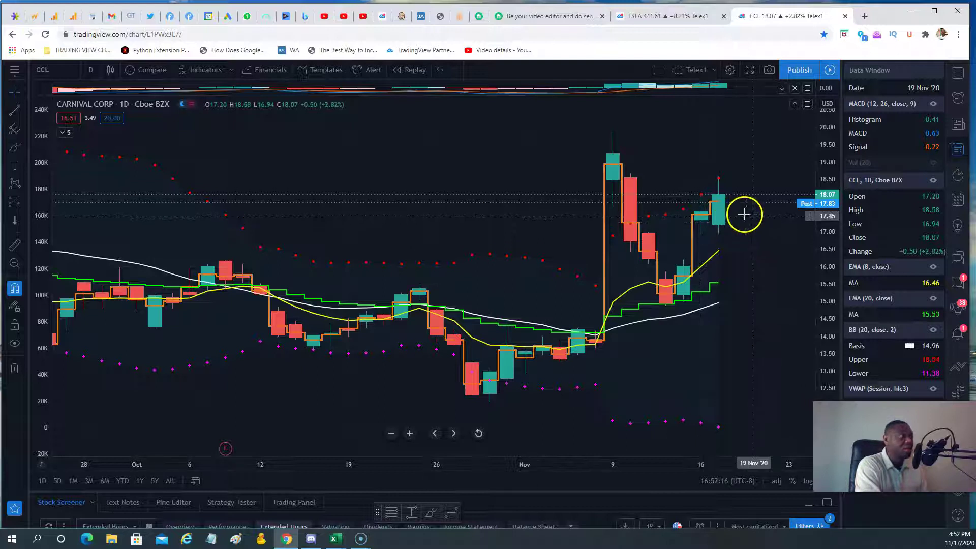
{"action": "left_click", "coordinate": [703, 217]}
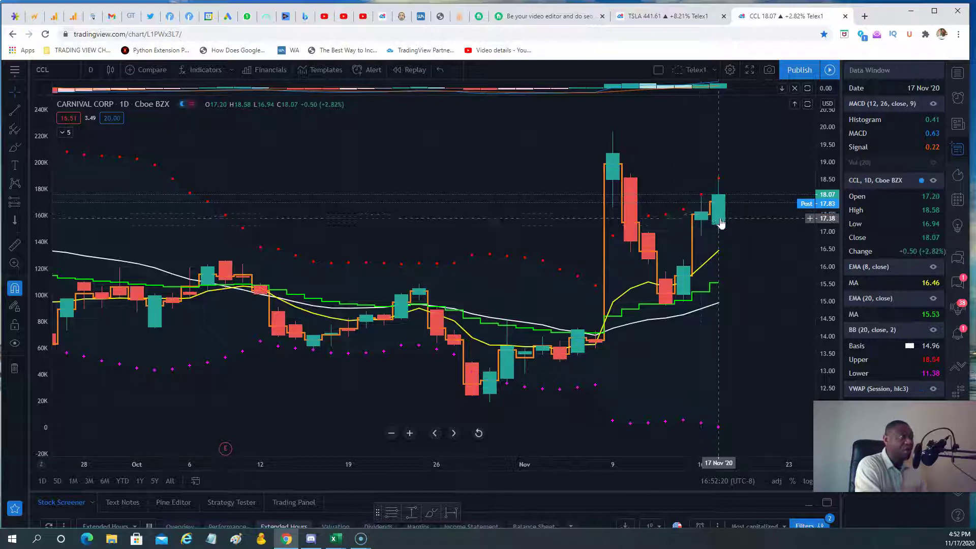
{"action": "left_click", "coordinate": [719, 219]}
{"action": "left_click", "coordinate": [719, 179]}
{"action": "left_click", "coordinate": [719, 196]}
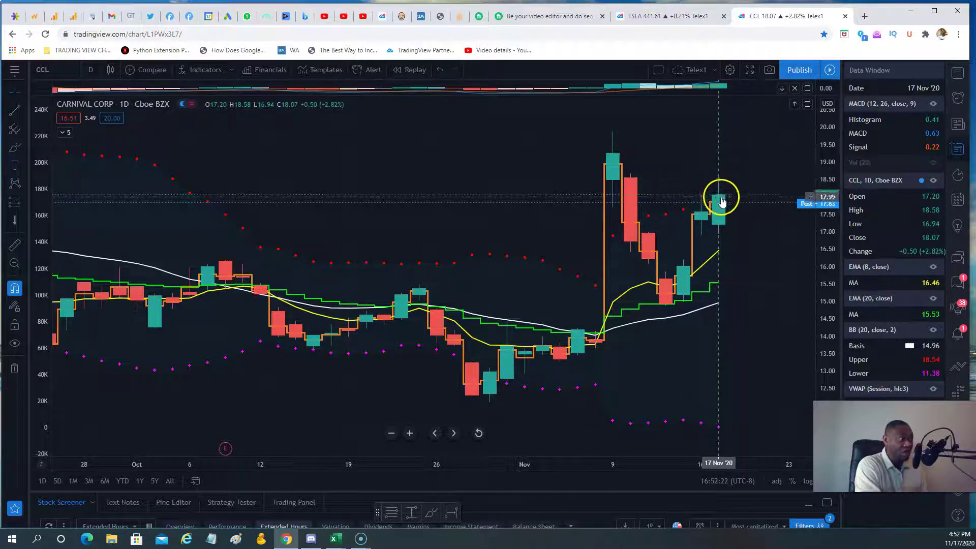
{"action": "left_click", "coordinate": [708, 224]}
{"action": "left_click", "coordinate": [719, 212]}
{"action": "left_click", "coordinate": [719, 189]}
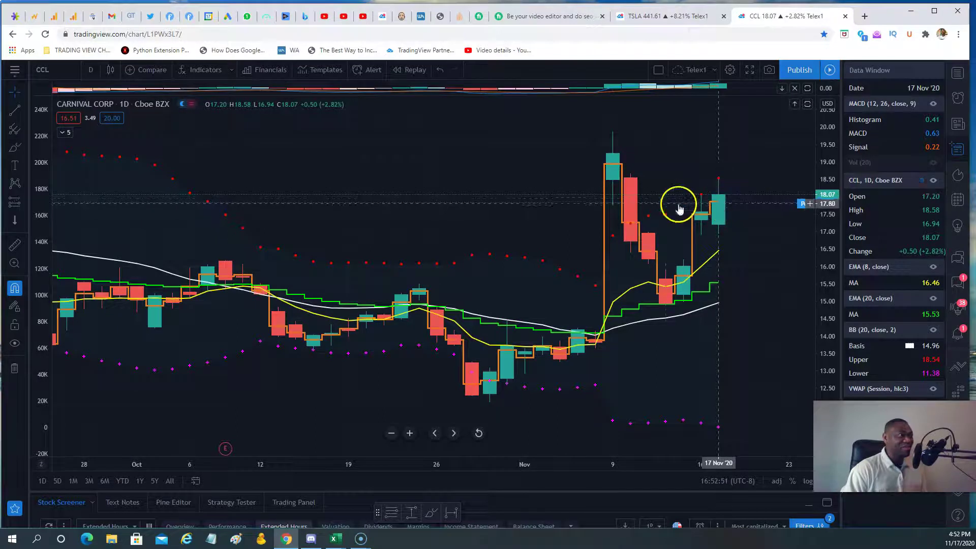
{"action": "left_click", "coordinate": [90, 71]}
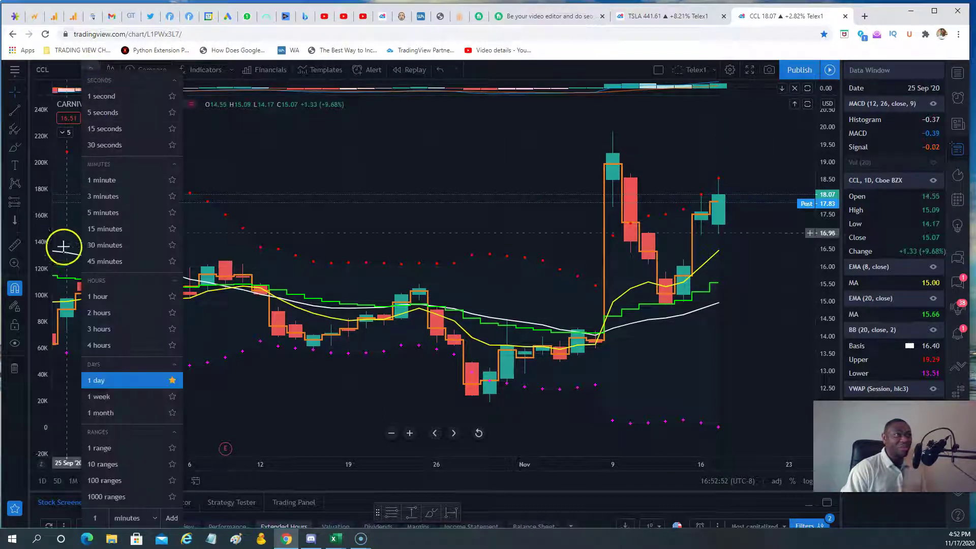
{"action": "left_click", "coordinate": [102, 229]}
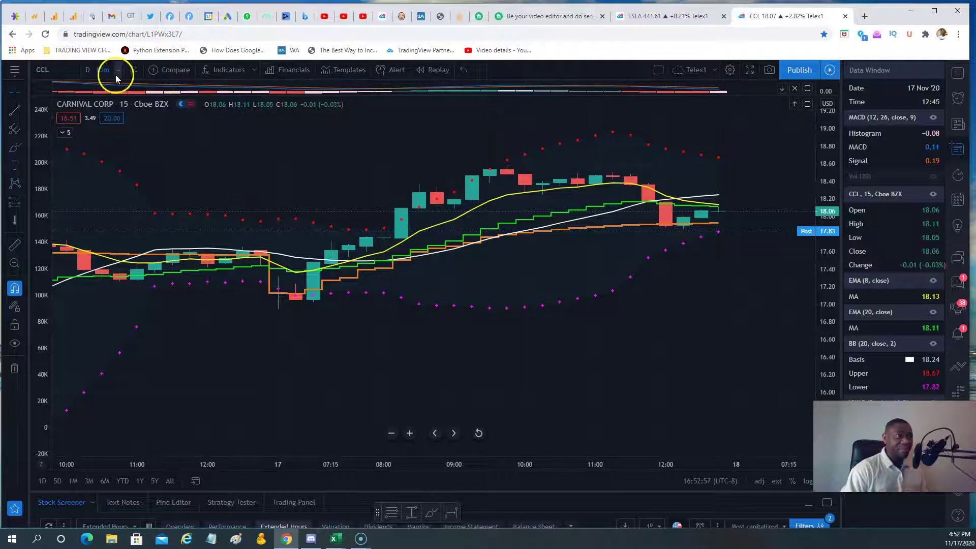
{"action": "left_click", "coordinate": [116, 74]}
{"action": "left_click", "coordinate": [130, 382]}
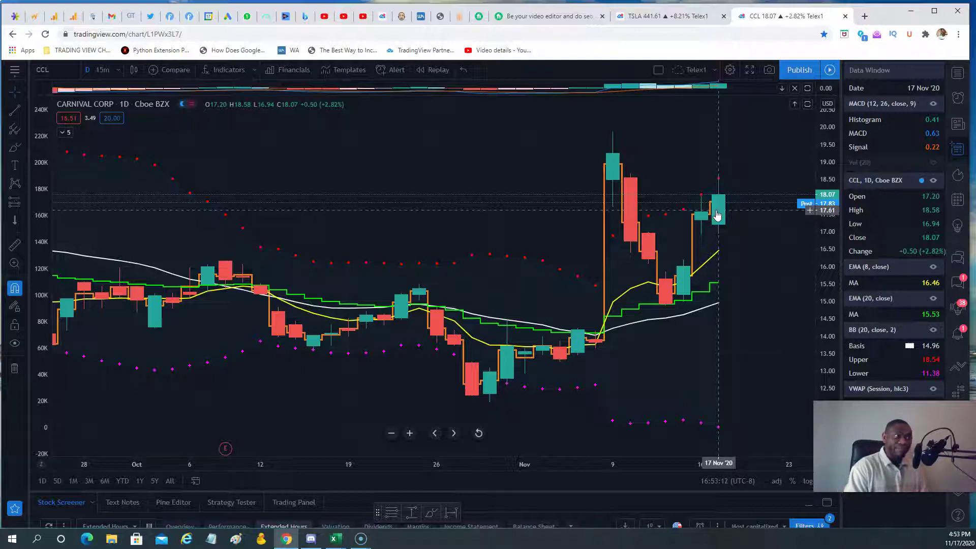
- Check CCL's 13 Nov candle, then zoom out until the chart spans May through November
{"action": "left_click", "coordinate": [682, 287]}
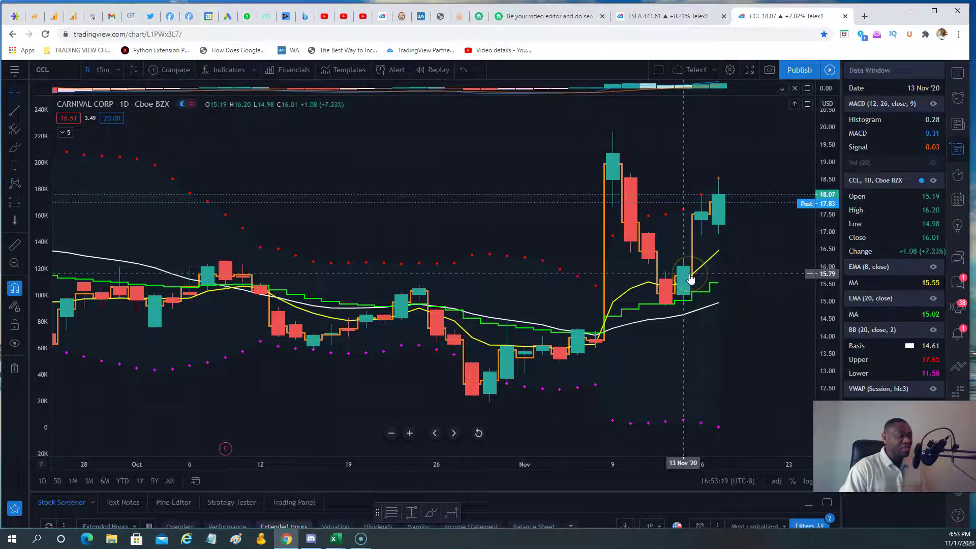
{"action": "left_click", "coordinate": [689, 279]}
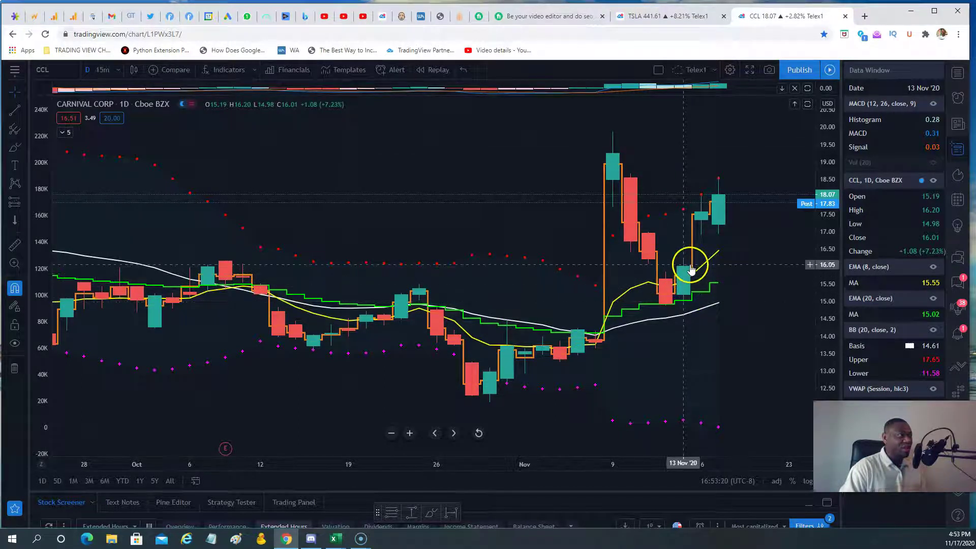
{"action": "left_click", "coordinate": [391, 434]}
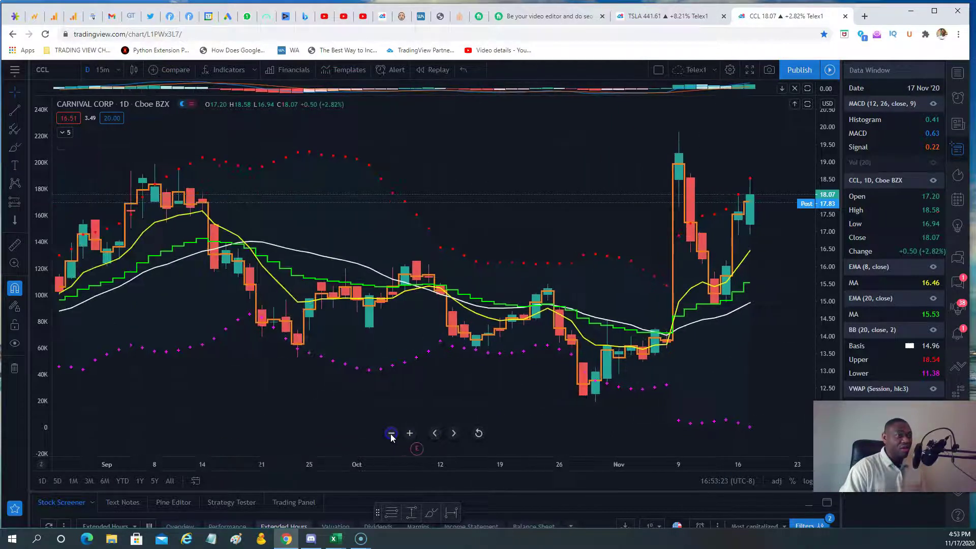
{"action": "left_click", "coordinate": [392, 434]}
{"action": "left_click", "coordinate": [391, 433]}
{"action": "left_click", "coordinate": [391, 433]}
{"action": "left_click", "coordinate": [391, 433]}
{"action": "left_click", "coordinate": [328, 296]}
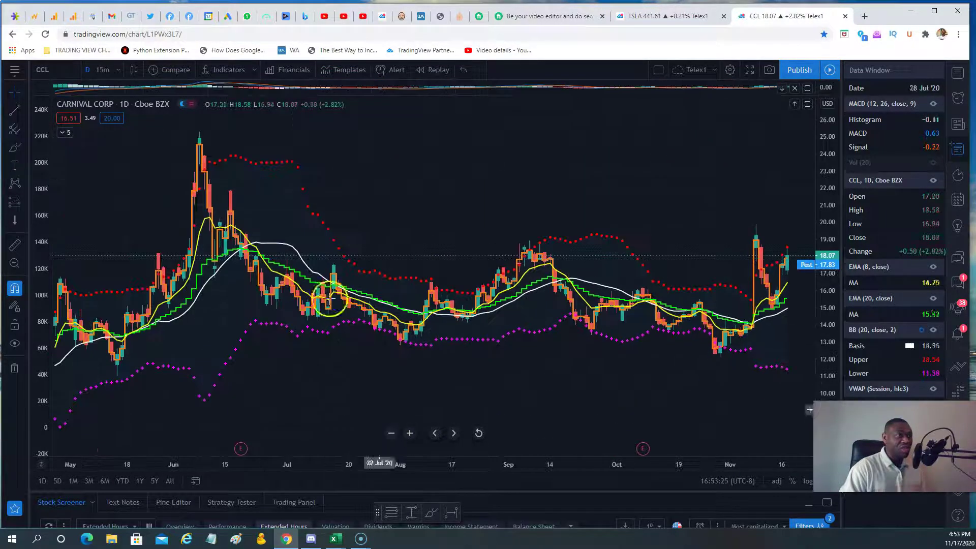
{"action": "left_click", "coordinate": [204, 148]}
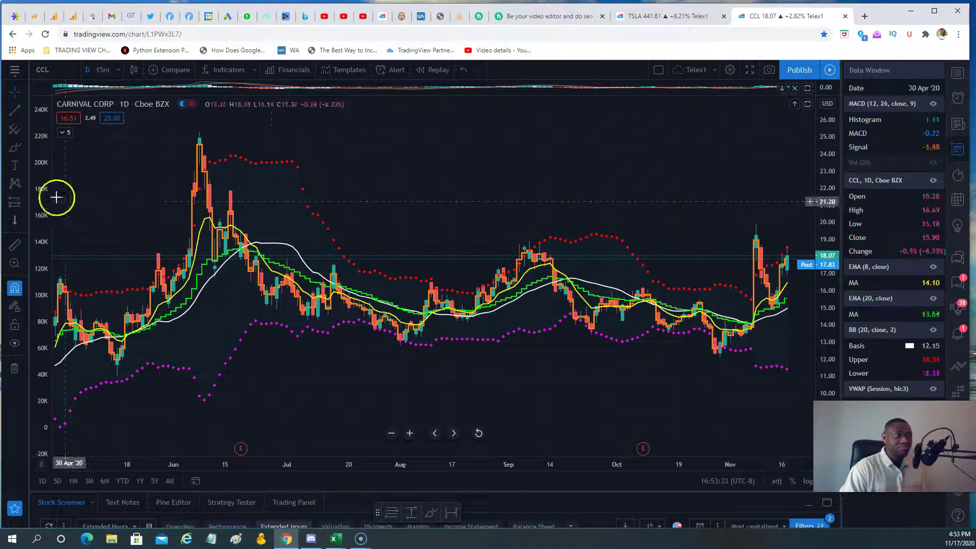
- Draw a rectangle from 17 June to 20 November spanning prices 12.17 to 19.80
{"action": "left_click", "coordinate": [23, 148]}
{"action": "left_click", "coordinate": [44, 185]}
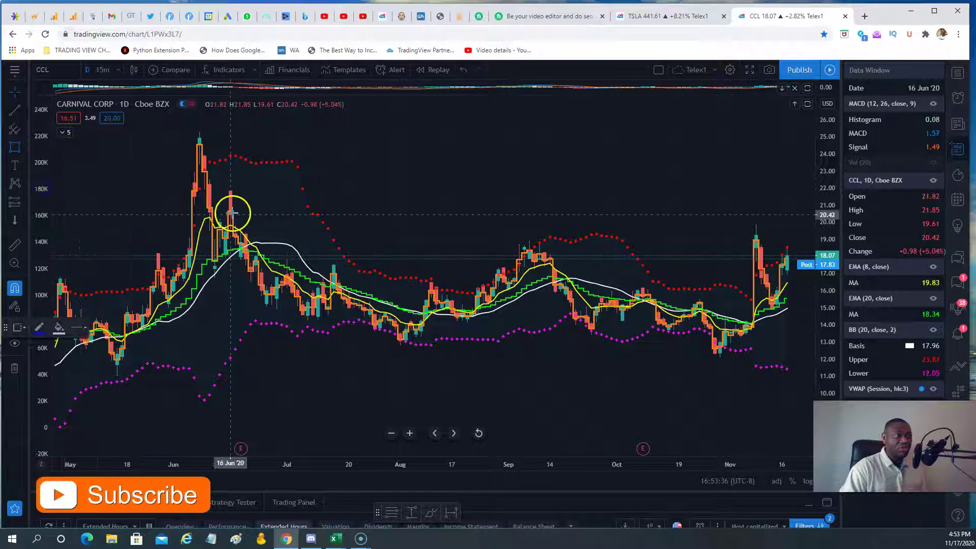
{"action": "left_click_drag", "start_coordinate": [235, 225], "coordinate": [237, 238]}
{"action": "mouse_move", "coordinate": [250, 286]}
{"action": "left_mouse_down"}
{"action": "mouse_move", "coordinate": [462, 331]}
{"action": "mouse_move", "coordinate": [698, 340]}
{"action": "mouse_move", "coordinate": [801, 356]}
{"action": "left_mouse_up"}
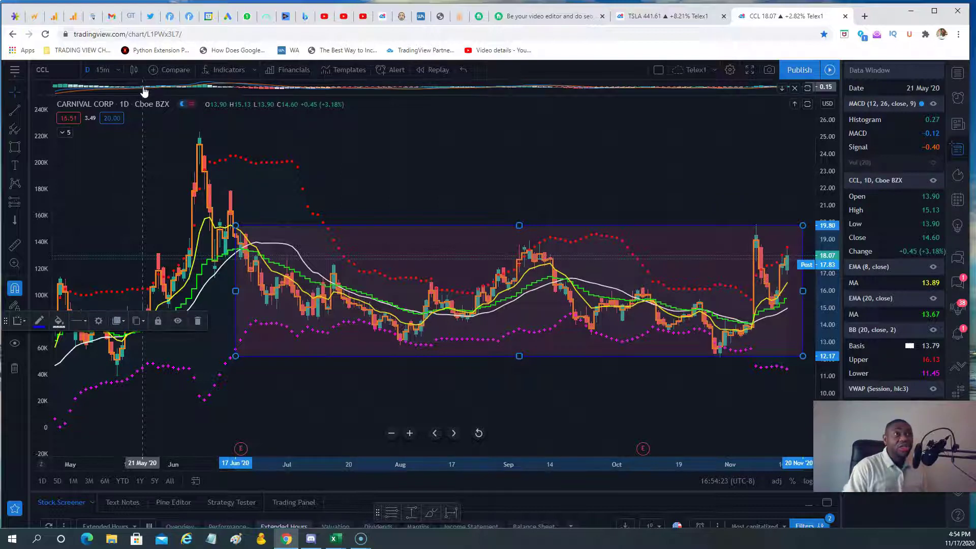
- Load the FedEx Corp (FDX) chart through Symbol Search
{"action": "left_click", "coordinate": [50, 74]}
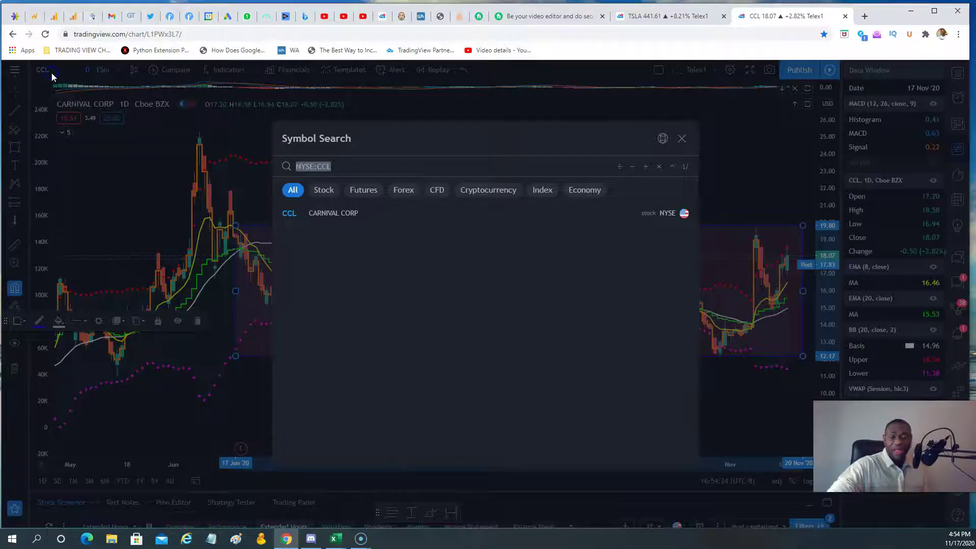
{"action": "type", "text": "FDX"}
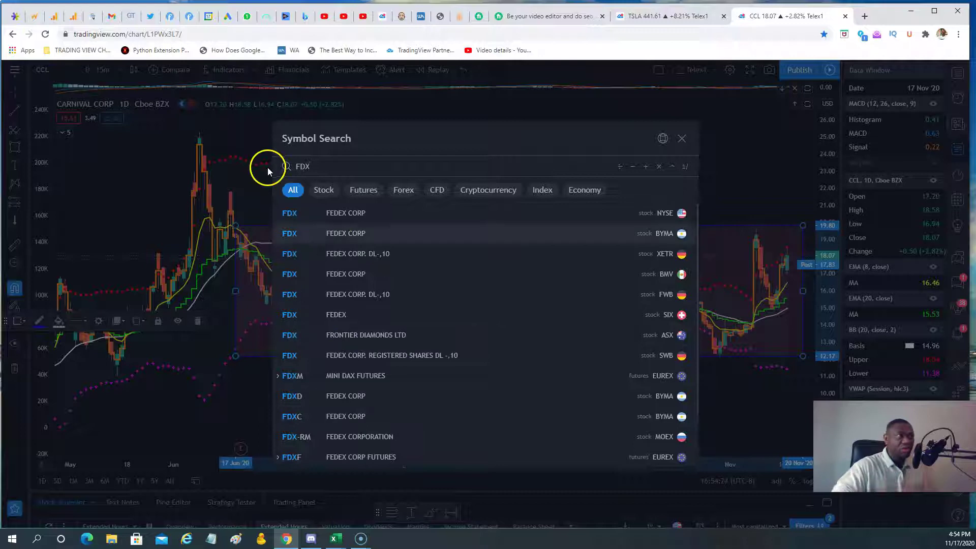
{"action": "left_click", "coordinate": [356, 214]}
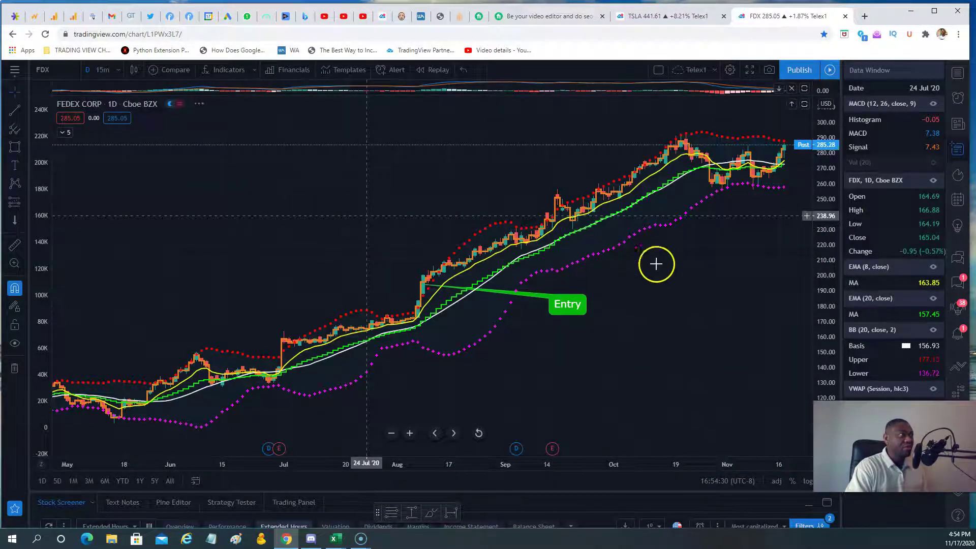
- Zoom FDX in to mid-October onward and review the 16 Nov and latest candles
{"action": "left_click", "coordinate": [410, 434]}
{"action": "left_click", "coordinate": [410, 433]}
{"action": "left_click", "coordinate": [409, 433]}
{"action": "left_click", "coordinate": [410, 434]}
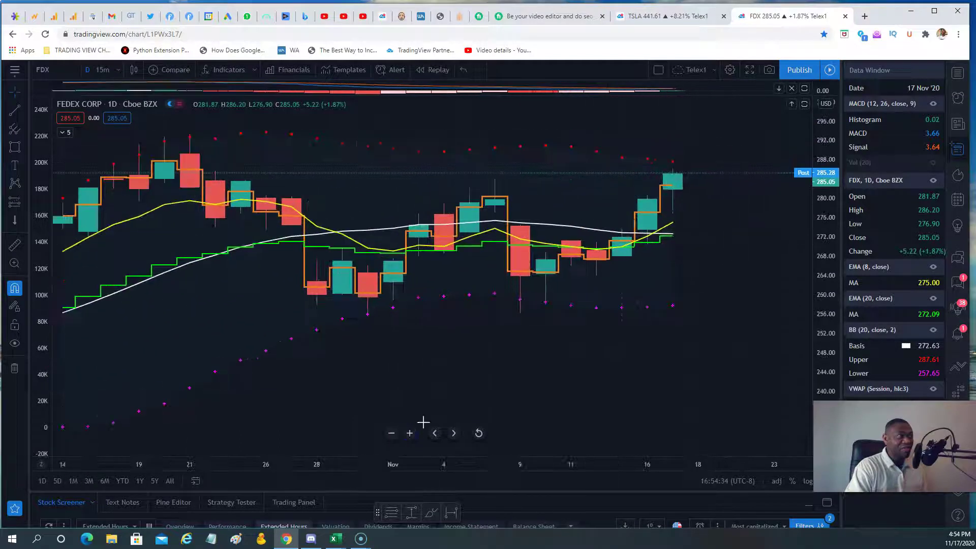
{"action": "left_click", "coordinate": [649, 185]}
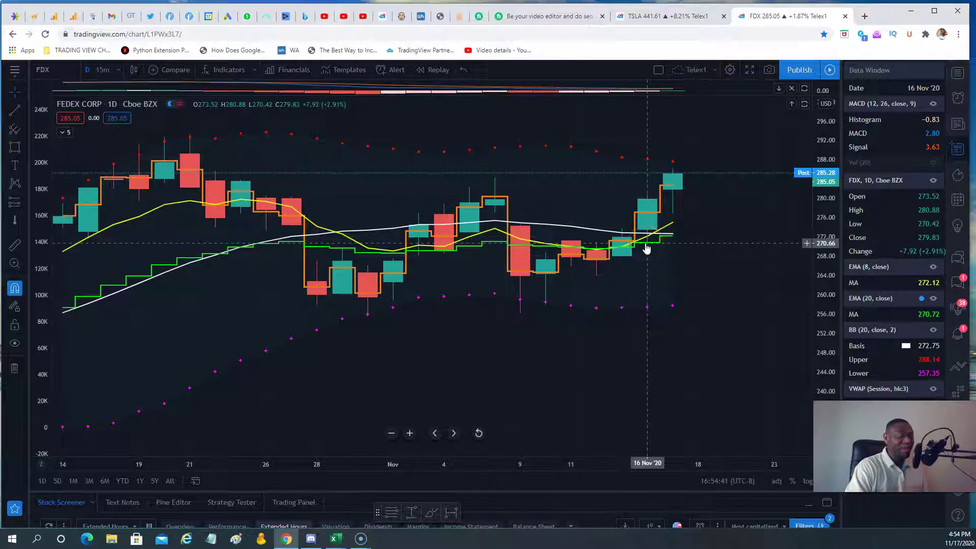
{"action": "left_click", "coordinate": [634, 221]}
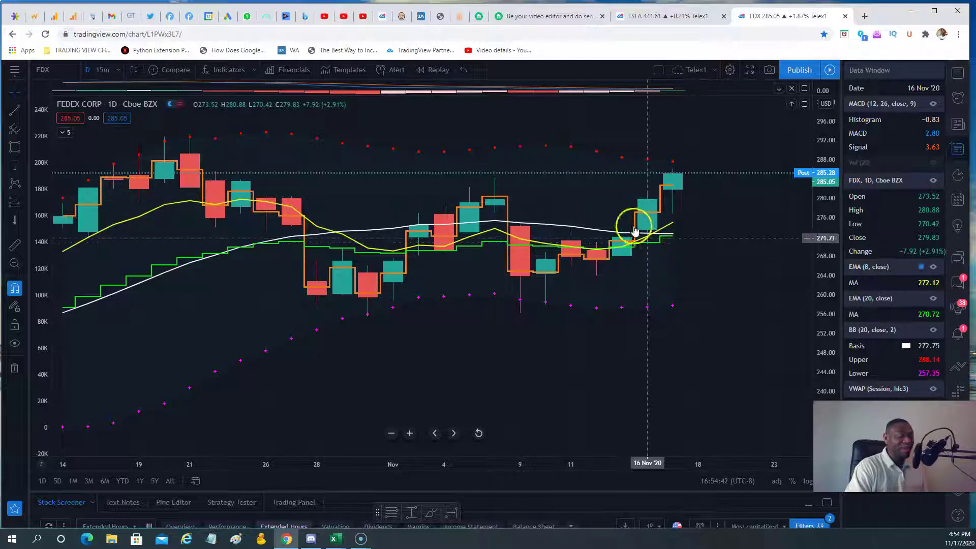
{"action": "left_click", "coordinate": [112, 74]}
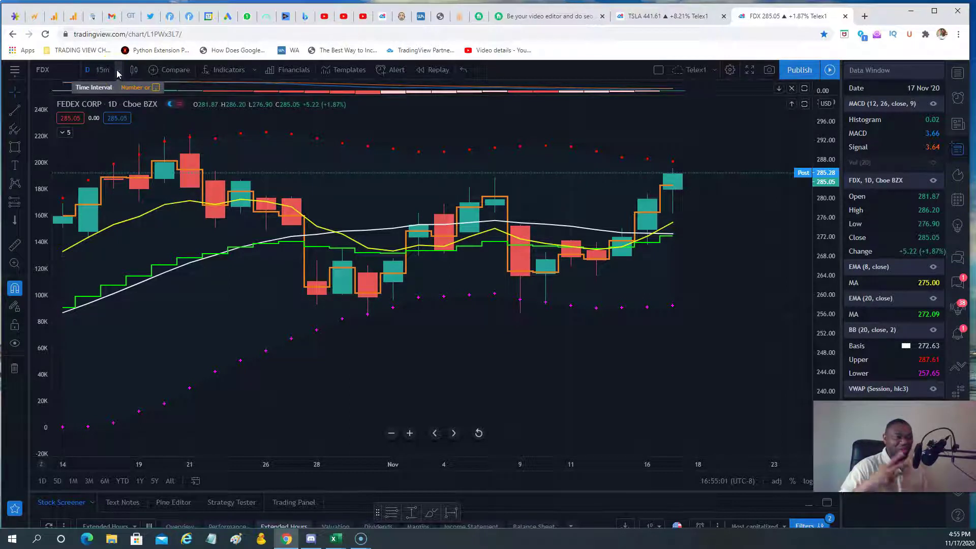
{"action": "left_click", "coordinate": [118, 74]}
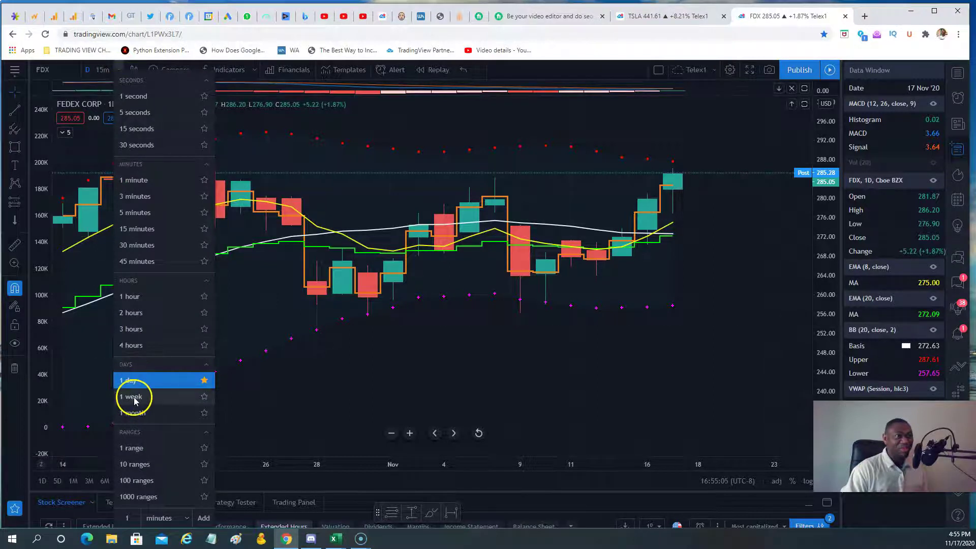
- View FDX on 15-minute candles, then return to daily candles zoomed out to mid-September
{"action": "left_click", "coordinate": [137, 230]}
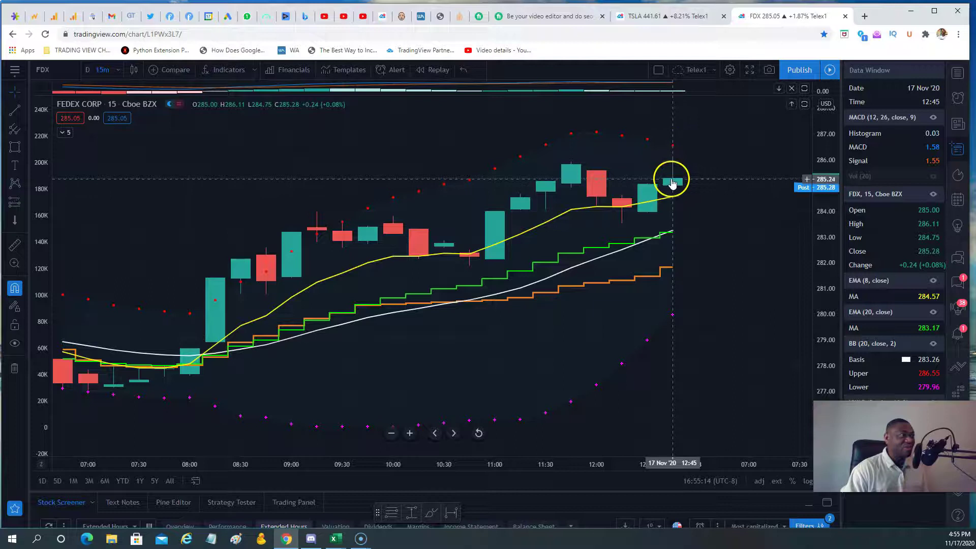
{"action": "left_click", "coordinate": [117, 71]}
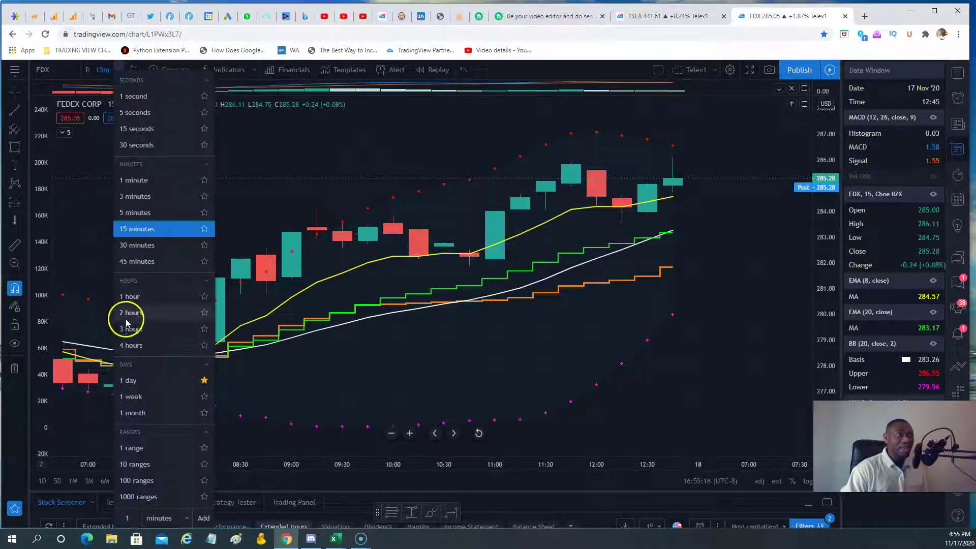
{"action": "left_click", "coordinate": [121, 381]}
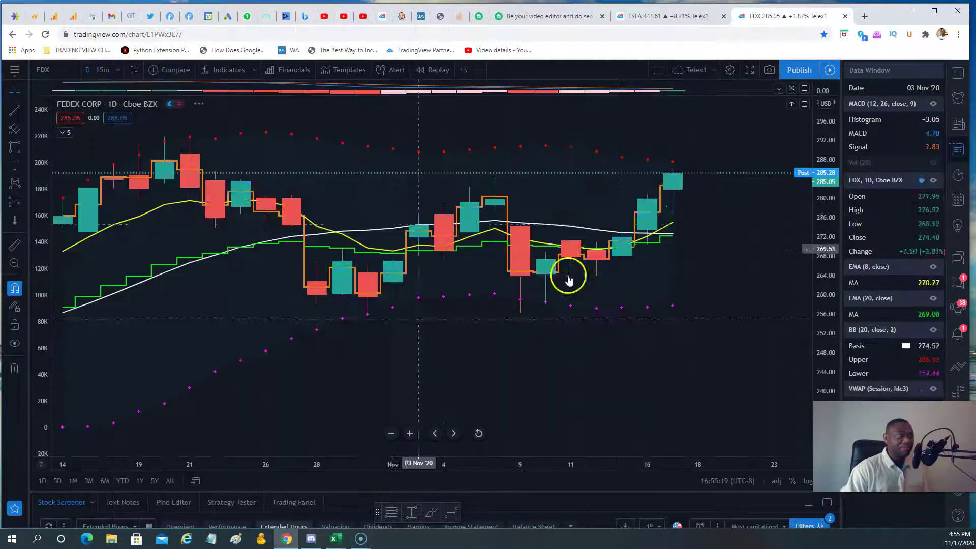
{"action": "left_click", "coordinate": [392, 436]}
{"action": "left_click", "coordinate": [392, 436]}
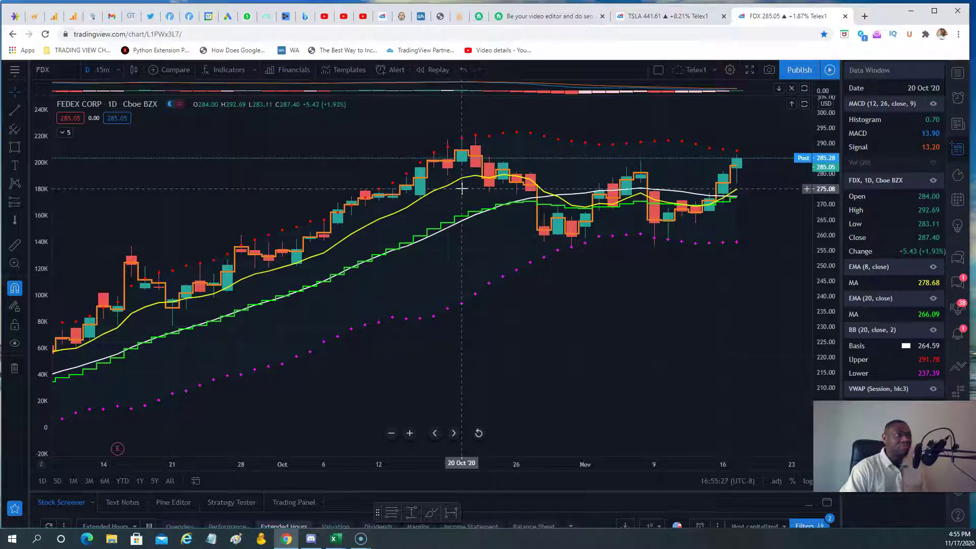
{"action": "left_click", "coordinate": [739, 165]}
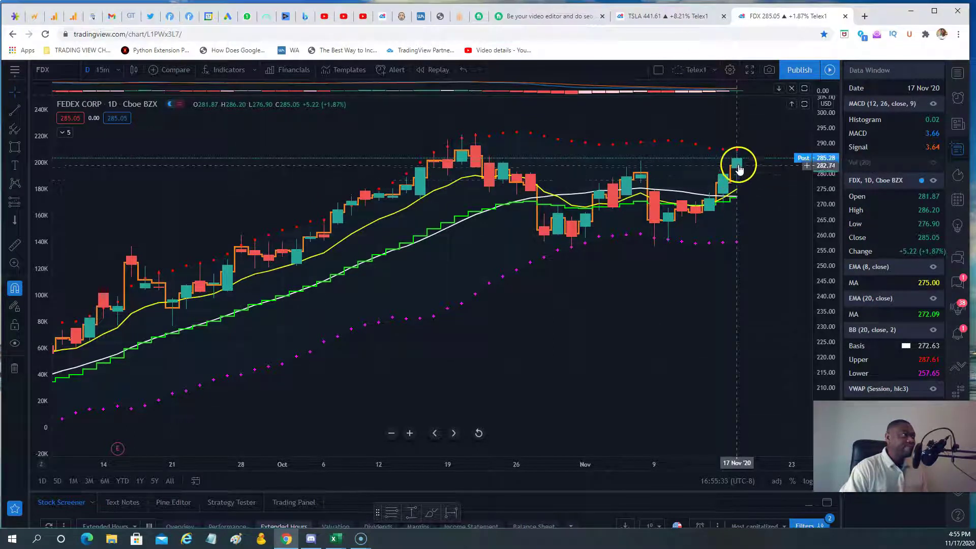
{"action": "left_click", "coordinate": [729, 203]}
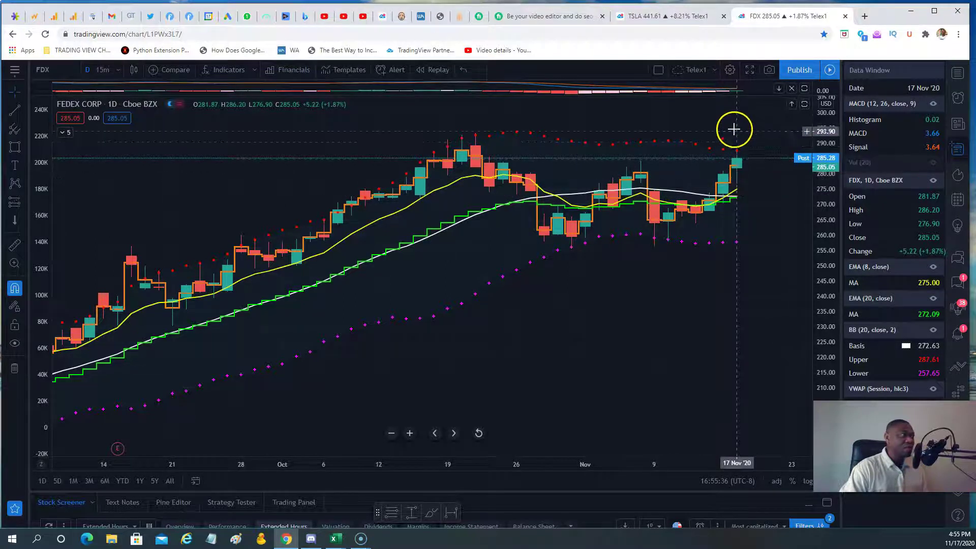
{"action": "left_click", "coordinate": [741, 163]}
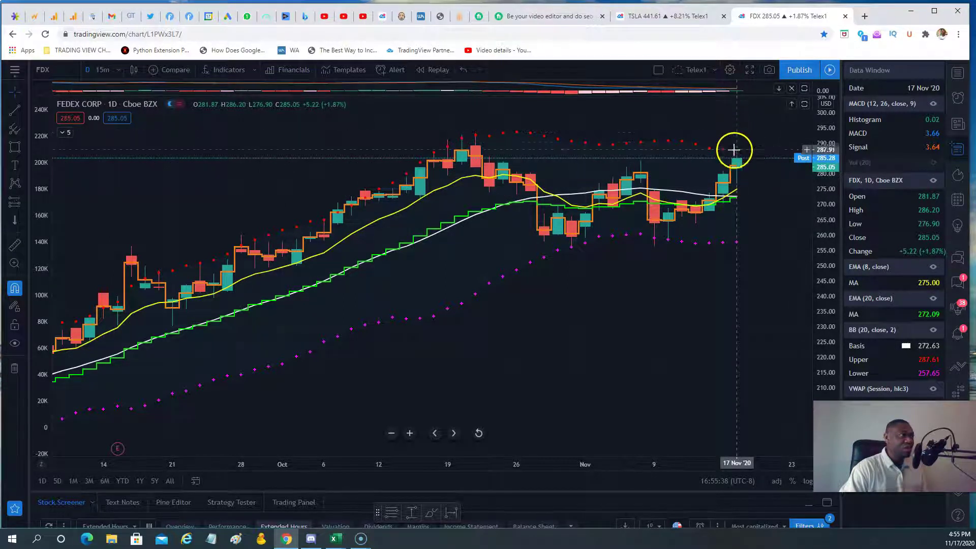
{"action": "left_click", "coordinate": [729, 147]}
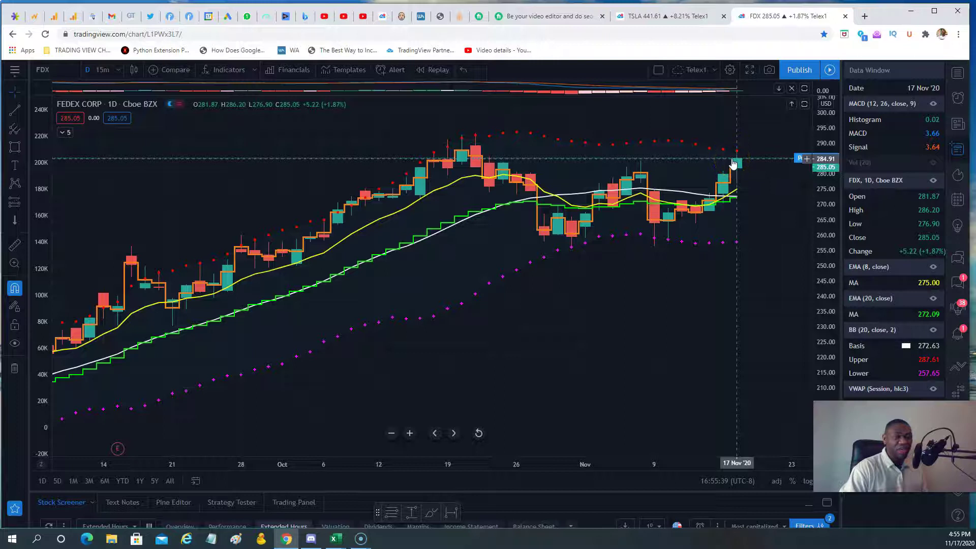